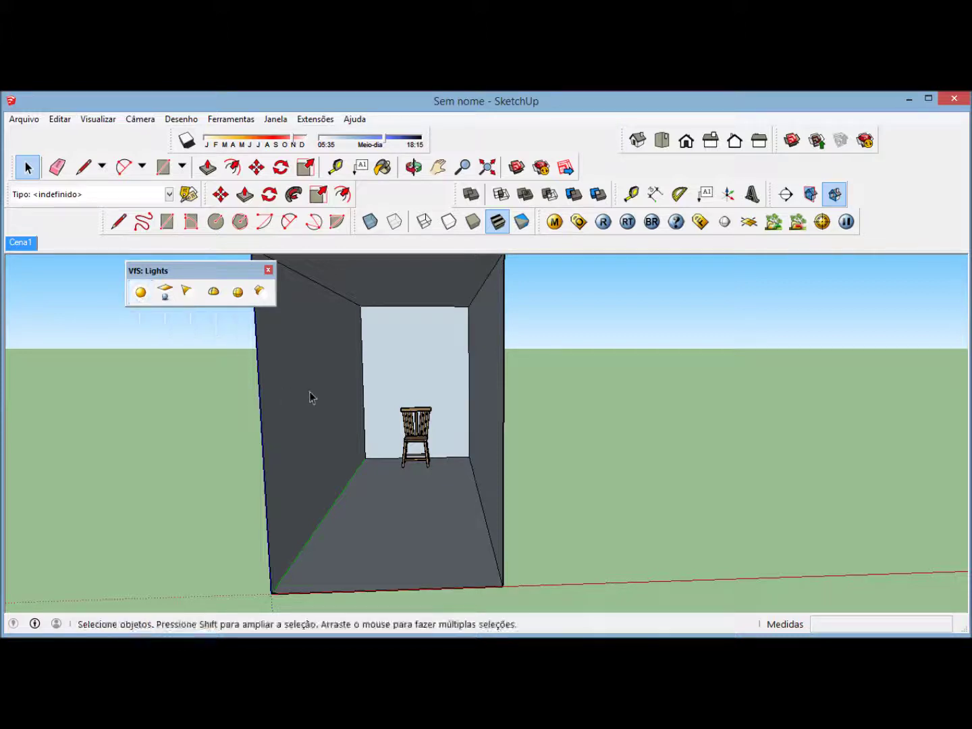
Step: Examine the open-ended room and the chair from several angles, including the saved Cena1 view
{"action": "middle_click_drag", "start_coordinate": [180, 421], "coordinate": [397, 336]}
{"action": "scroll", "coordinate": [384, 384], "scroll_direction": "up", "scroll_amount": 3}
{"action": "scroll", "coordinate": [345, 368], "scroll_direction": "up", "scroll_amount": 3}
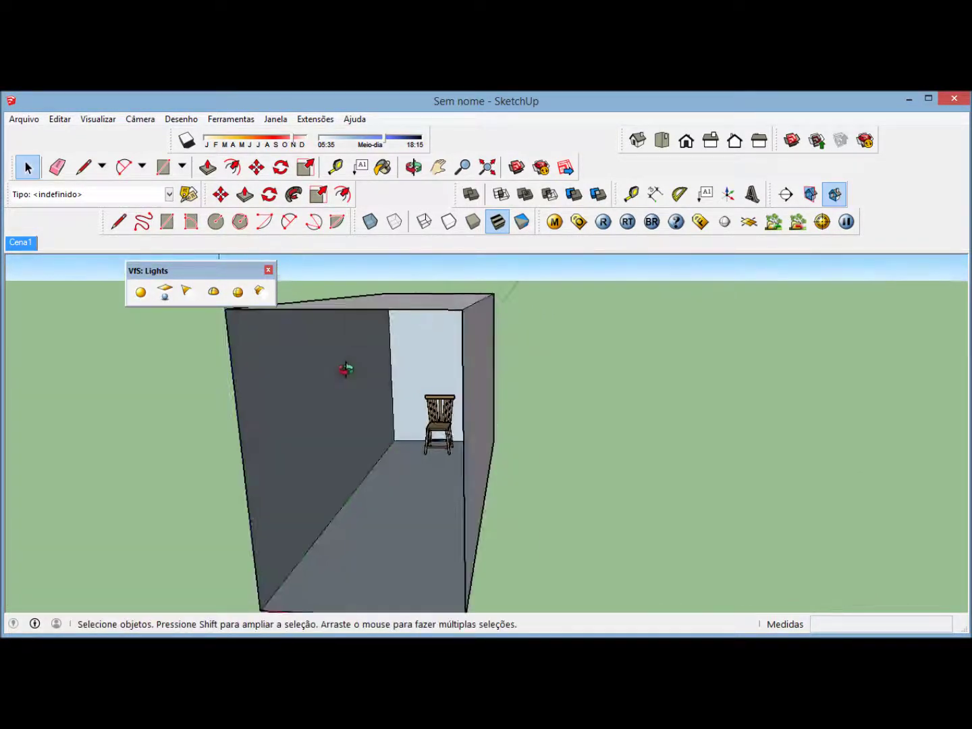
{"action": "left_click", "coordinate": [16, 243]}
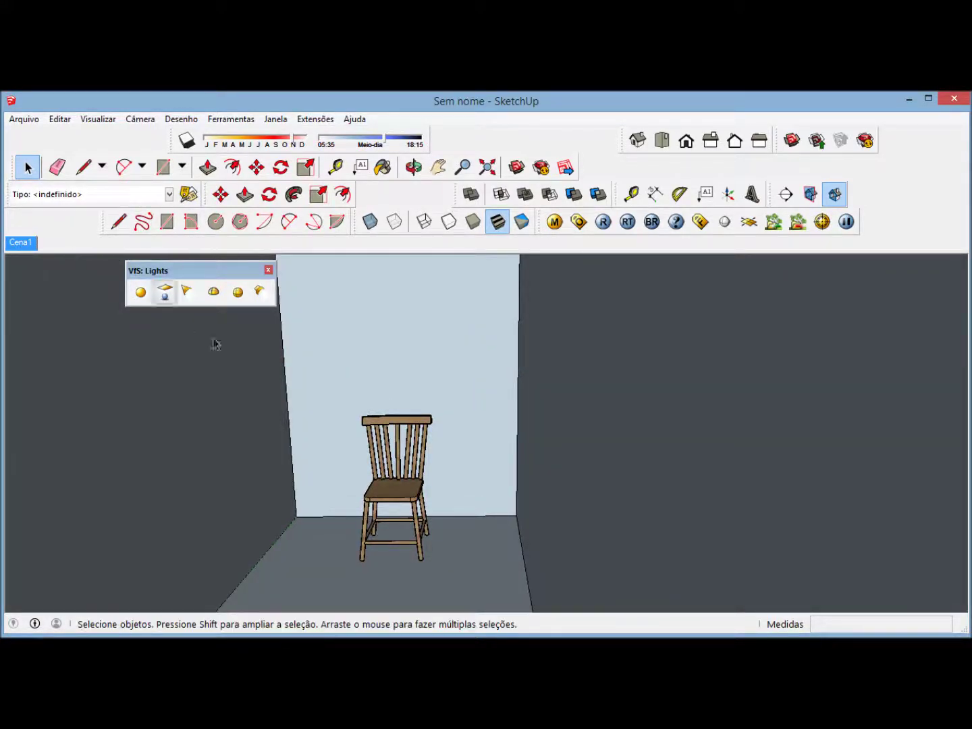
{"action": "scroll", "coordinate": [313, 349], "scroll_direction": "down", "scroll_amount": 3}
{"action": "scroll", "coordinate": [312, 351], "scroll_direction": "down", "scroll_amount": 2}
{"action": "middle_click_drag", "start_coordinate": [314, 362], "coordinate": [368, 399]}
{"action": "scroll", "coordinate": [295, 418], "scroll_direction": "up", "scroll_amount": 2}
{"action": "scroll", "coordinate": [438, 373], "scroll_direction": "down", "scroll_amount": 3}
{"action": "scroll", "coordinate": [255, 394], "scroll_direction": "up", "scroll_amount": 2}
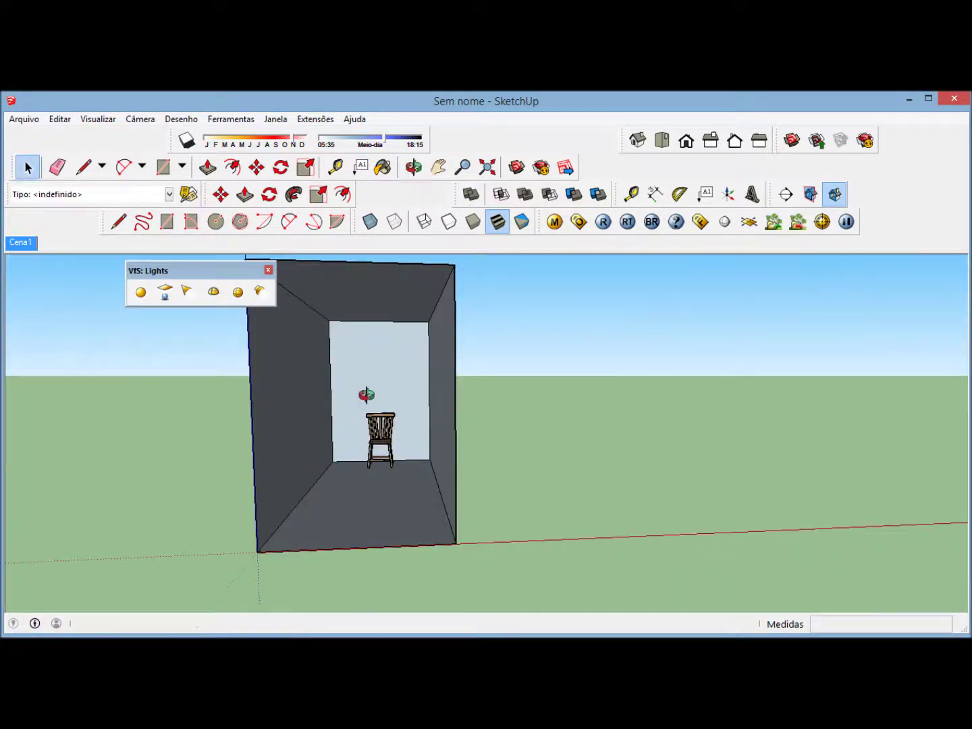
{"action": "scroll", "coordinate": [374, 365], "scroll_direction": "up", "scroll_amount": 1}
{"action": "middle_click_drag", "start_coordinate": [417, 456], "coordinate": [351, 368]}
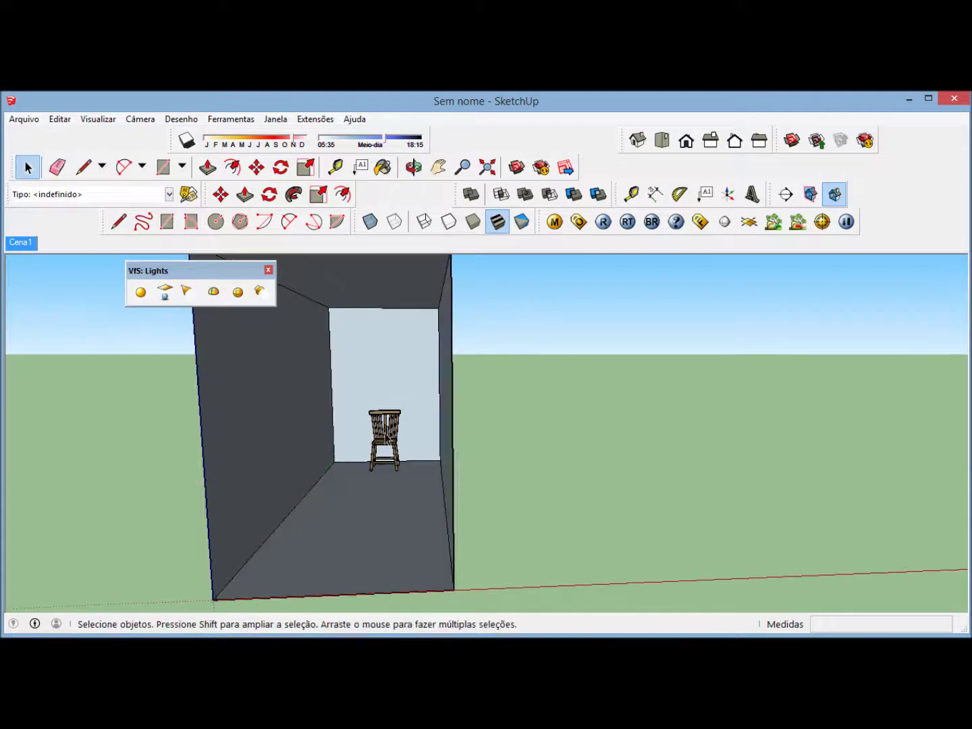
{"action": "middle_click_drag", "start_coordinate": [321, 418], "coordinate": [378, 408]}
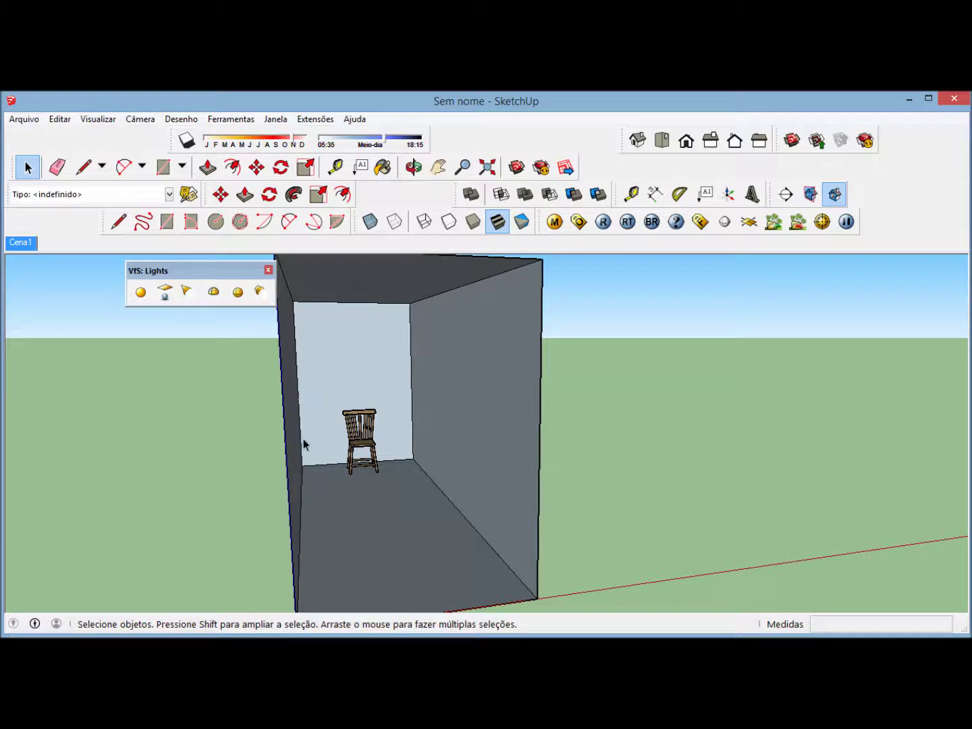
{"action": "middle_click_drag", "start_coordinate": [267, 460], "coordinate": [177, 448]}
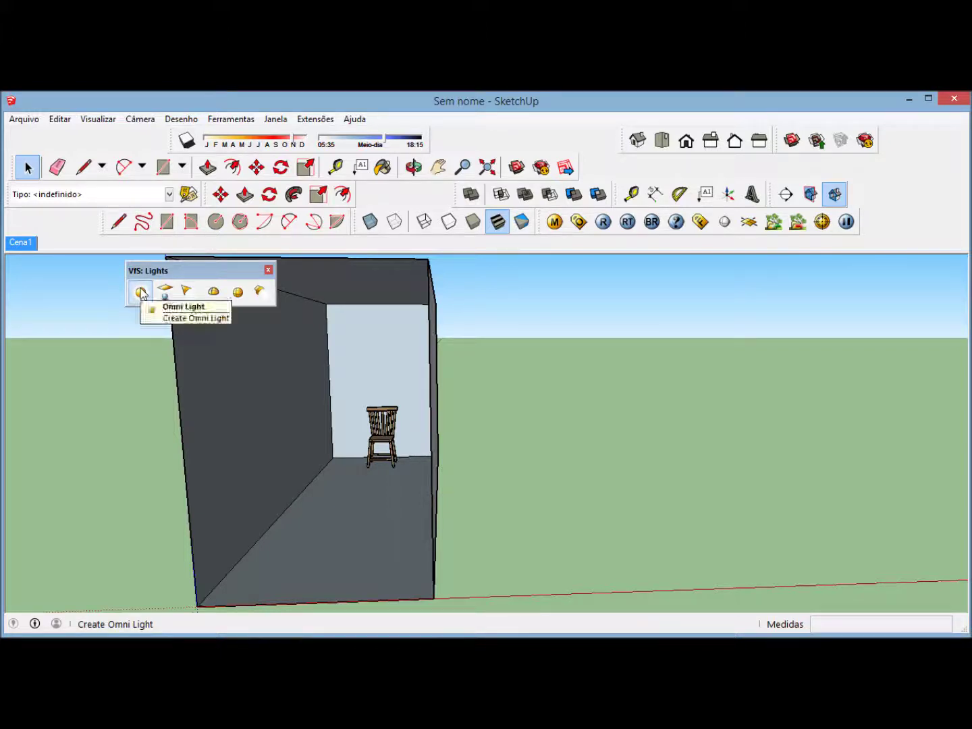
Step: Place a V-Ray omni light on the room's ceiling above the chair
{"action": "left_click", "coordinate": [141, 292]}
{"action": "middle_click_drag", "start_coordinate": [429, 437], "coordinate": [379, 414]}
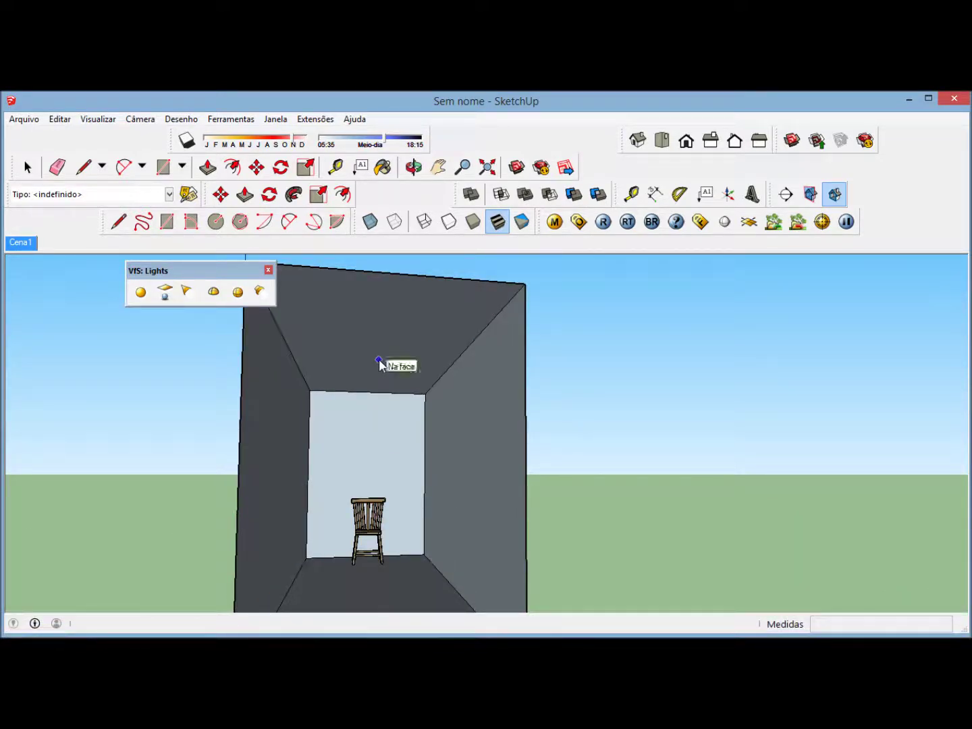
{"action": "scroll", "coordinate": [376, 364], "scroll_direction": "up", "scroll_amount": 2}
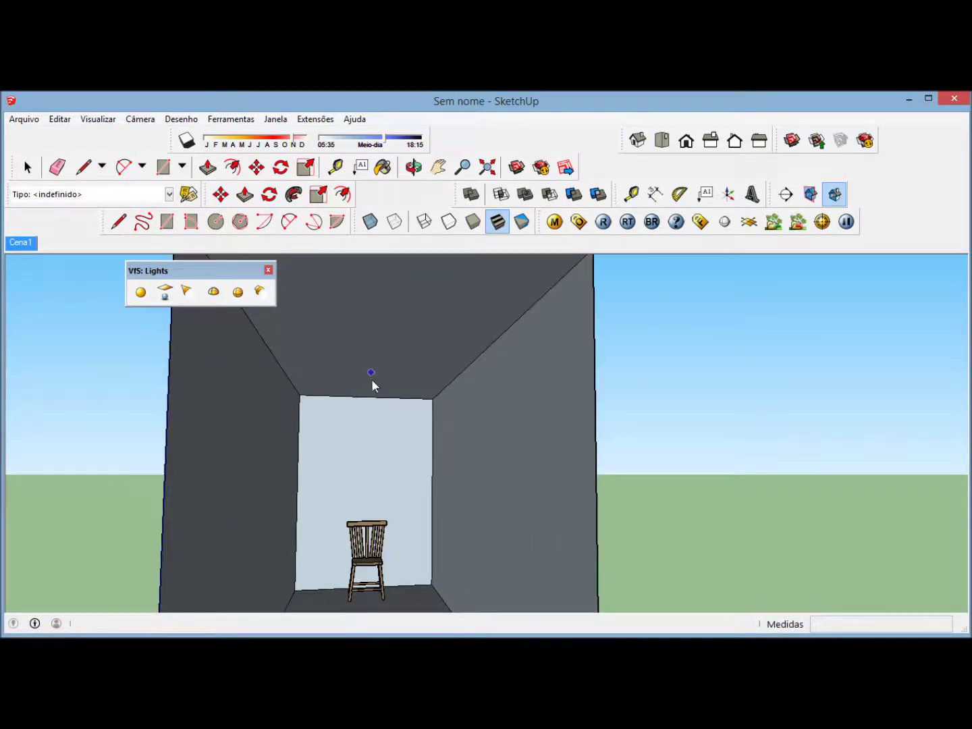
{"action": "left_click", "coordinate": [376, 364]}
{"action": "middle_click_drag", "start_coordinate": [384, 413], "coordinate": [387, 464]}
{"action": "middle_click_drag", "start_coordinate": [375, 540], "coordinate": [403, 374]}
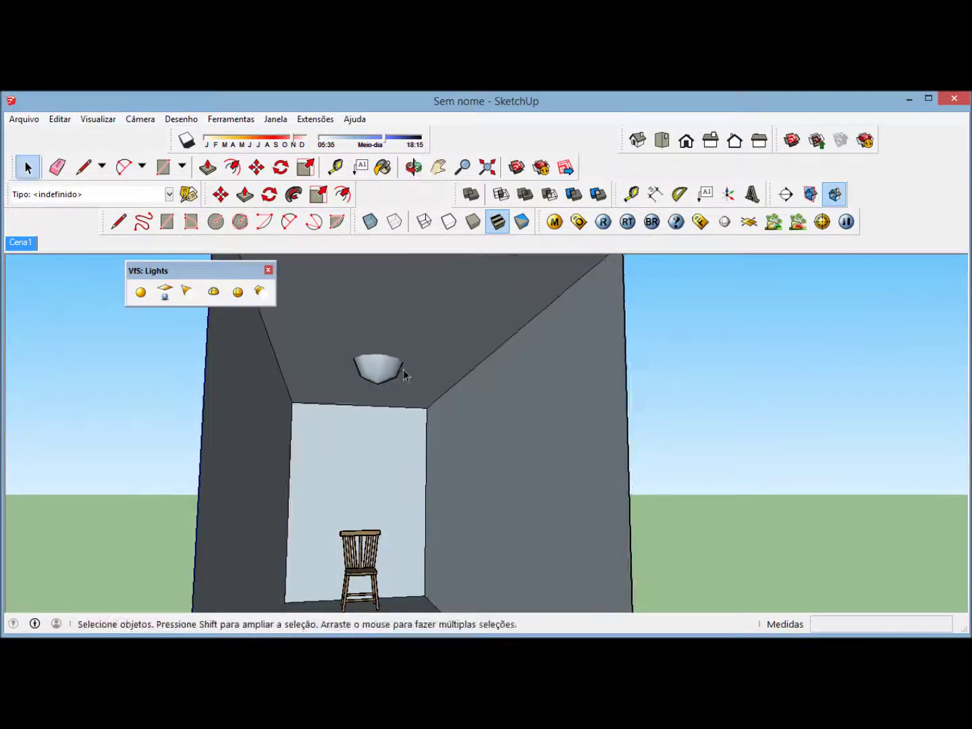
Step: Lower the omni light vertically so the whole sphere hangs below the ceiling
{"action": "scroll", "coordinate": [358, 540], "scroll_direction": "down", "scroll_amount": 1}
{"action": "middle_click_drag", "start_coordinate": [358, 540], "coordinate": [404, 440]}
{"action": "scroll", "coordinate": [411, 428], "scroll_direction": "up", "scroll_amount": 1}
{"action": "scroll", "coordinate": [411, 428], "scroll_direction": "down", "scroll_amount": 2}
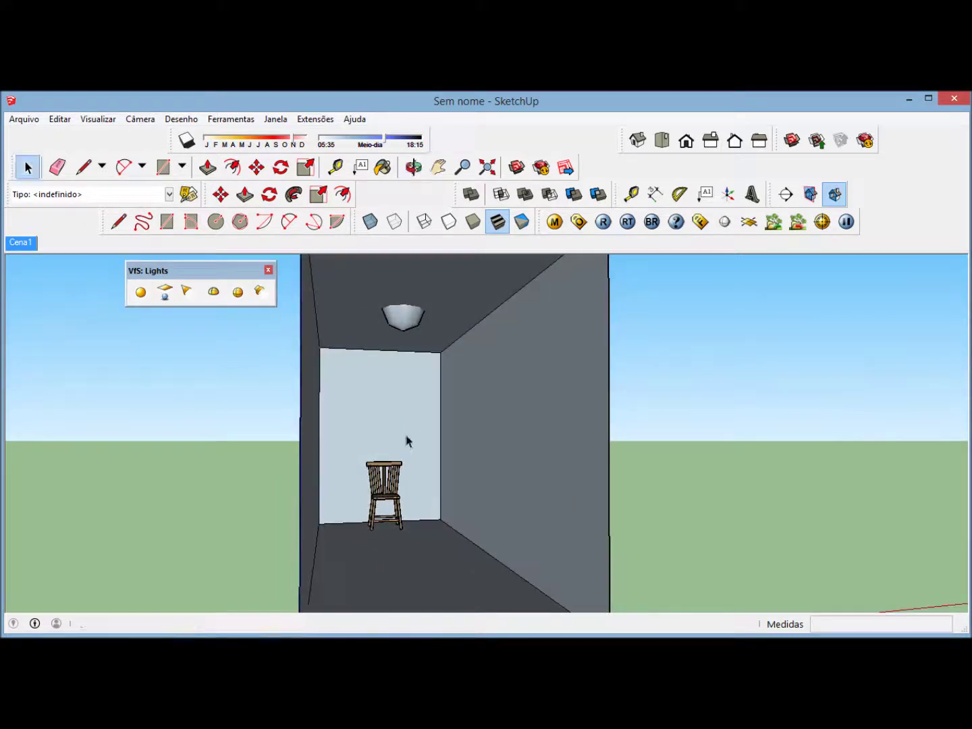
{"action": "left_click", "coordinate": [257, 167]}
{"action": "key", "text": "q"}
{"action": "middle_click_drag", "start_coordinate": [402, 303], "coordinate": [409, 405]}
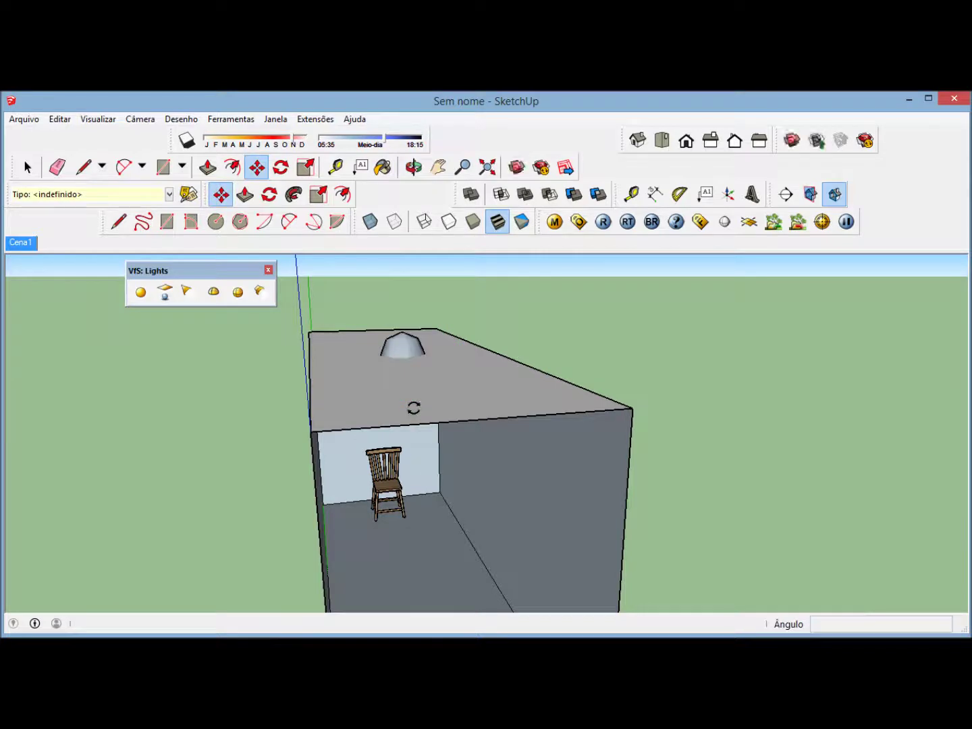
{"action": "middle_click_drag", "start_coordinate": [324, 357], "coordinate": [368, 376]}
{"action": "left_click", "coordinate": [407, 377]}
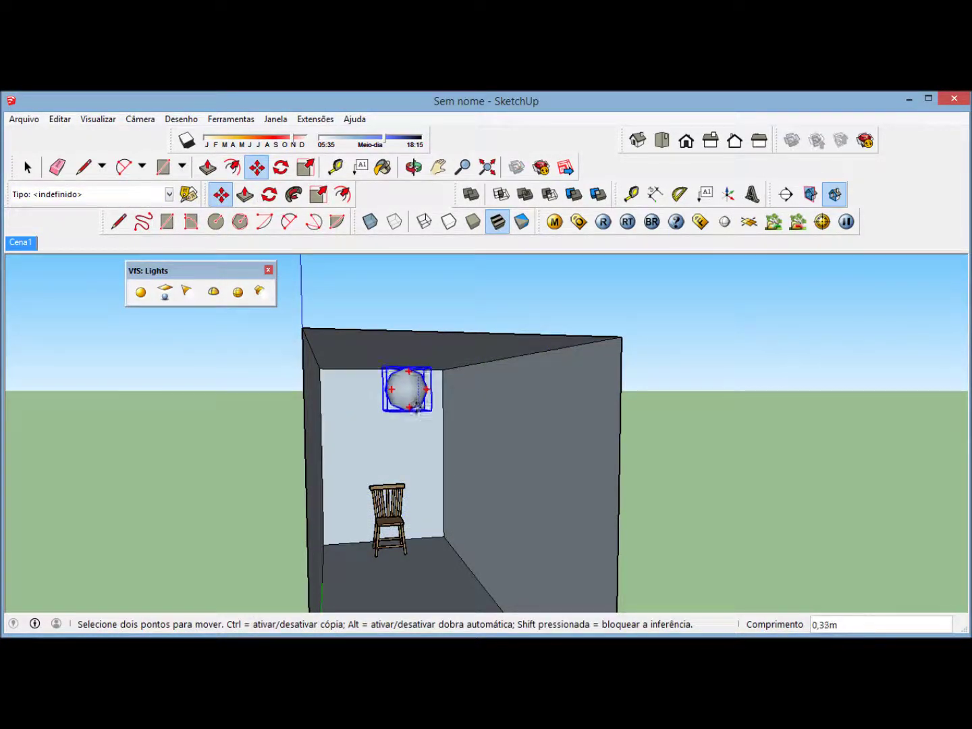
{"action": "left_click", "coordinate": [416, 419]}
Step: Shift the omni light again inside the room so it hangs in front of the back wall above the chair
{"action": "mouse_move", "coordinate": [415, 449]}
{"action": "middle_mouse_down"}
{"action": "mouse_move", "coordinate": [372, 456]}
{"action": "mouse_move", "coordinate": [427, 460]}
{"action": "mouse_move", "coordinate": [405, 444]}
{"action": "middle_mouse_up"}
{"action": "scroll", "coordinate": [405, 444], "scroll_direction": "up", "scroll_amount": 3}
{"action": "left_click", "coordinate": [407, 435]}
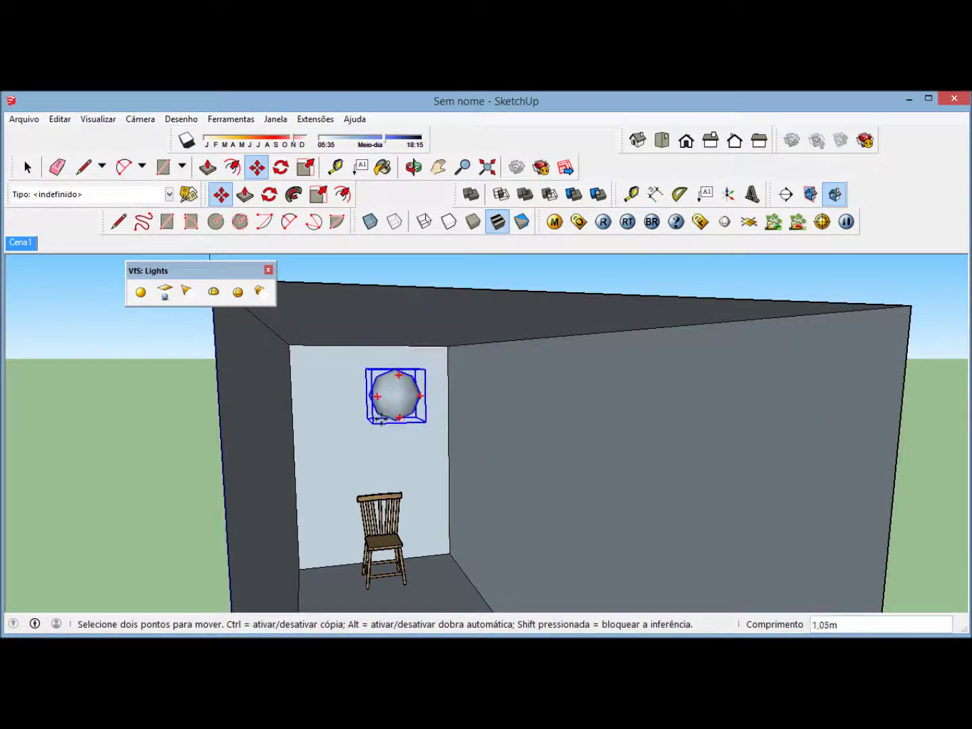
{"action": "left_click", "coordinate": [392, 427]}
{"action": "middle_click_drag", "start_coordinate": [393, 430], "coordinate": [440, 458]}
{"action": "scroll", "coordinate": [347, 366], "scroll_direction": "up", "scroll_amount": 3}
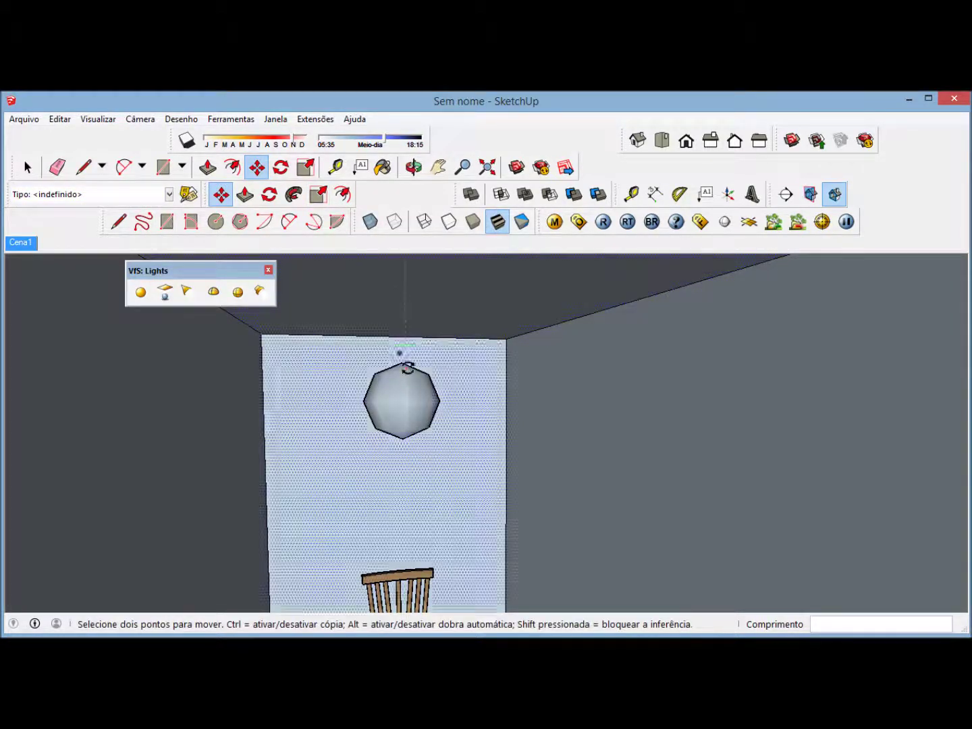
Step: Scale the omni light sphere down uniformly to about 0.50 of its size
{"action": "left_click", "coordinate": [28, 167]}
{"action": "left_click", "coordinate": [403, 424]}
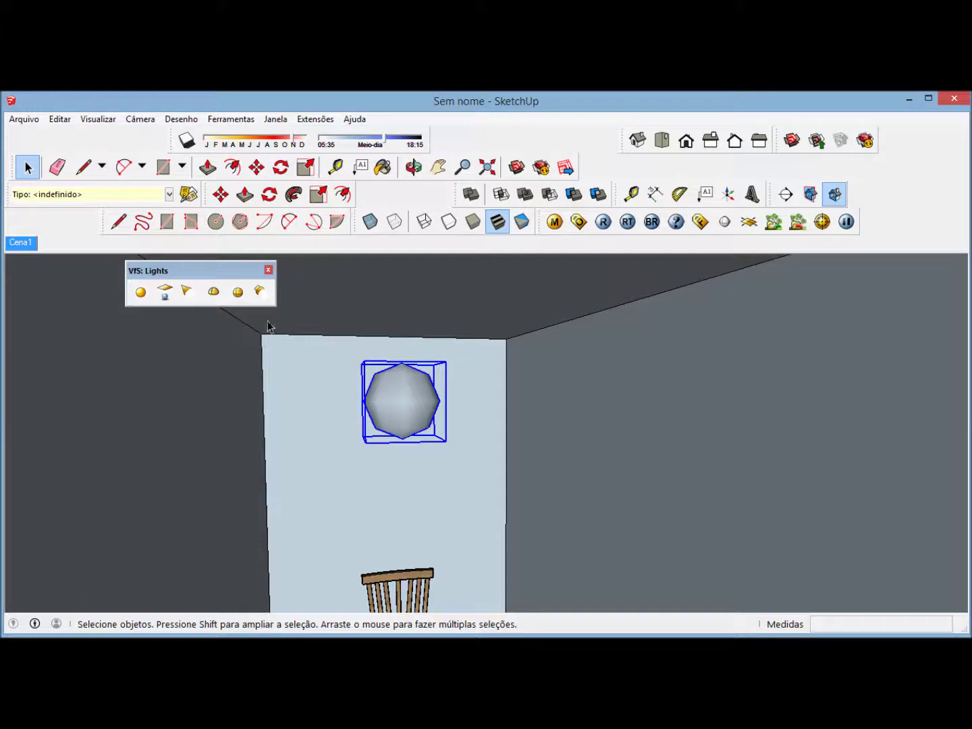
{"action": "left_click", "coordinate": [318, 194]}
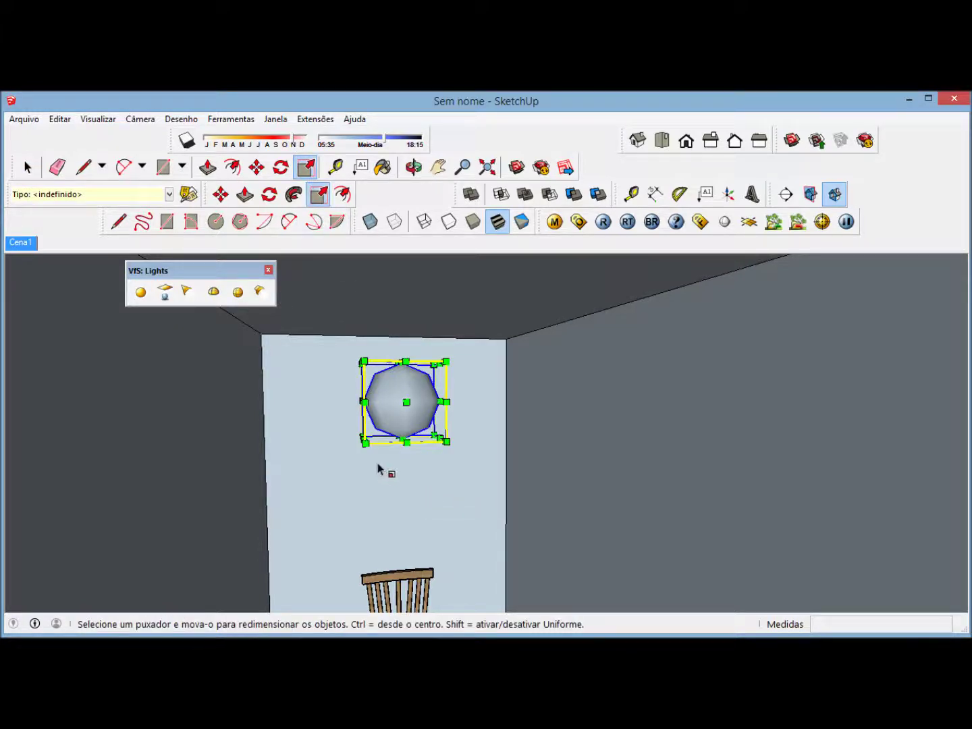
{"action": "left_click_drag", "start_coordinate": [365, 447], "coordinate": [404, 409]}
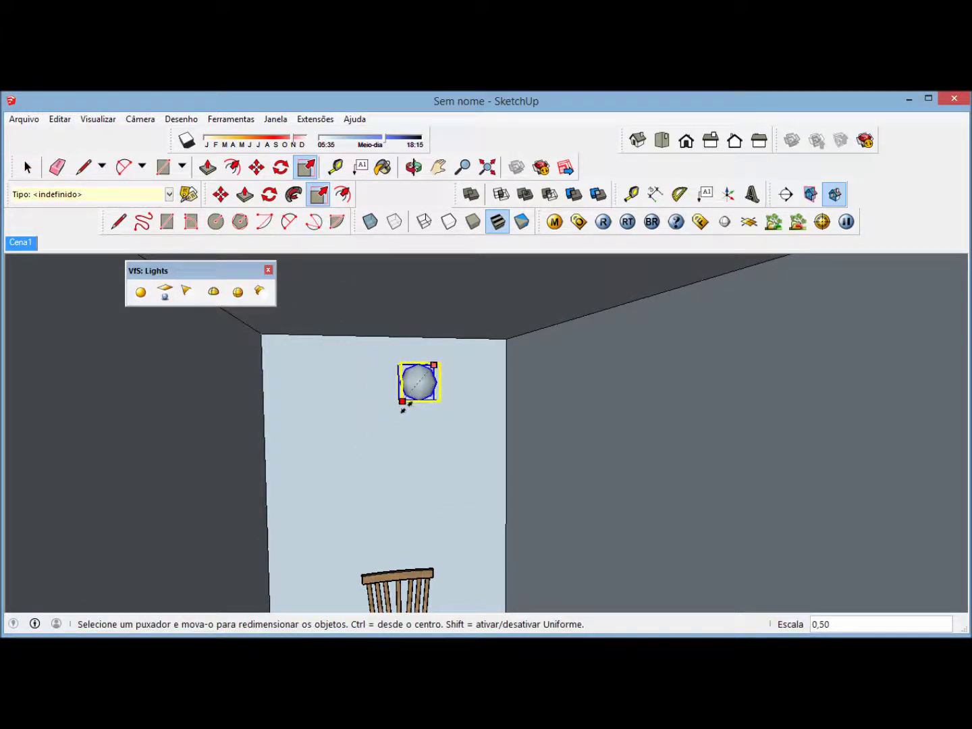
{"action": "key", "text": "o"}
{"action": "left_click_drag", "start_coordinate": [404, 473], "coordinate": [382, 482]}
{"action": "key", "text": "s"}
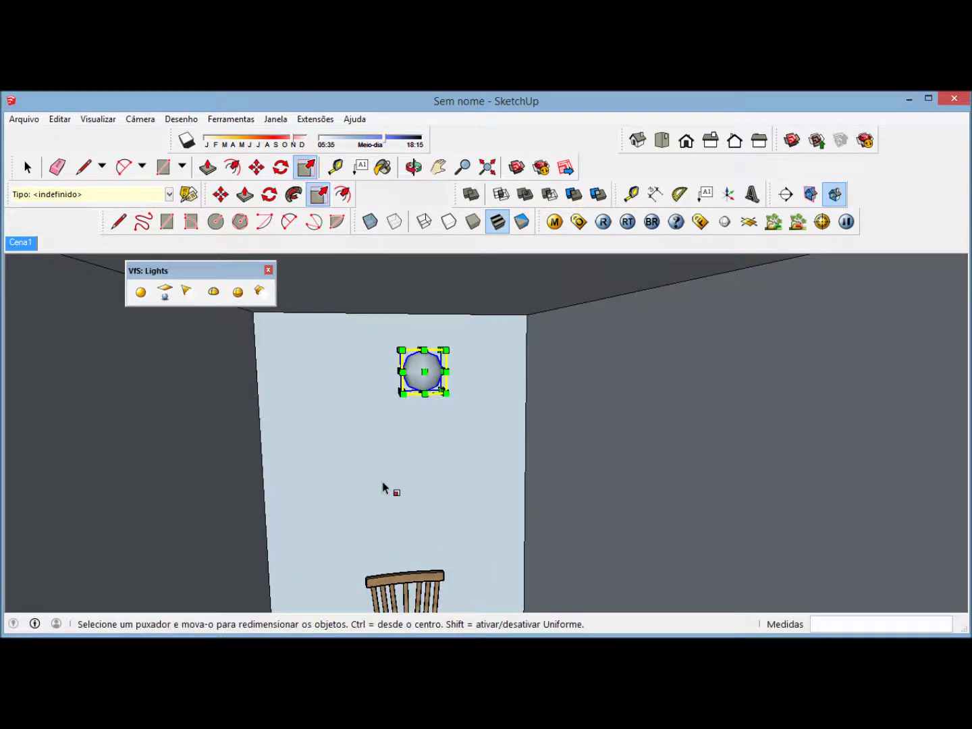
Step: Check the scaled light's size and position over the chair, comparing with the saved Cena1 view
{"action": "scroll", "coordinate": [382, 481], "scroll_direction": "up", "scroll_amount": 2}
{"action": "scroll", "coordinate": [382, 483], "scroll_direction": "down", "scroll_amount": 2}
{"action": "middle_click_drag", "start_coordinate": [381, 483], "coordinate": [412, 381]}
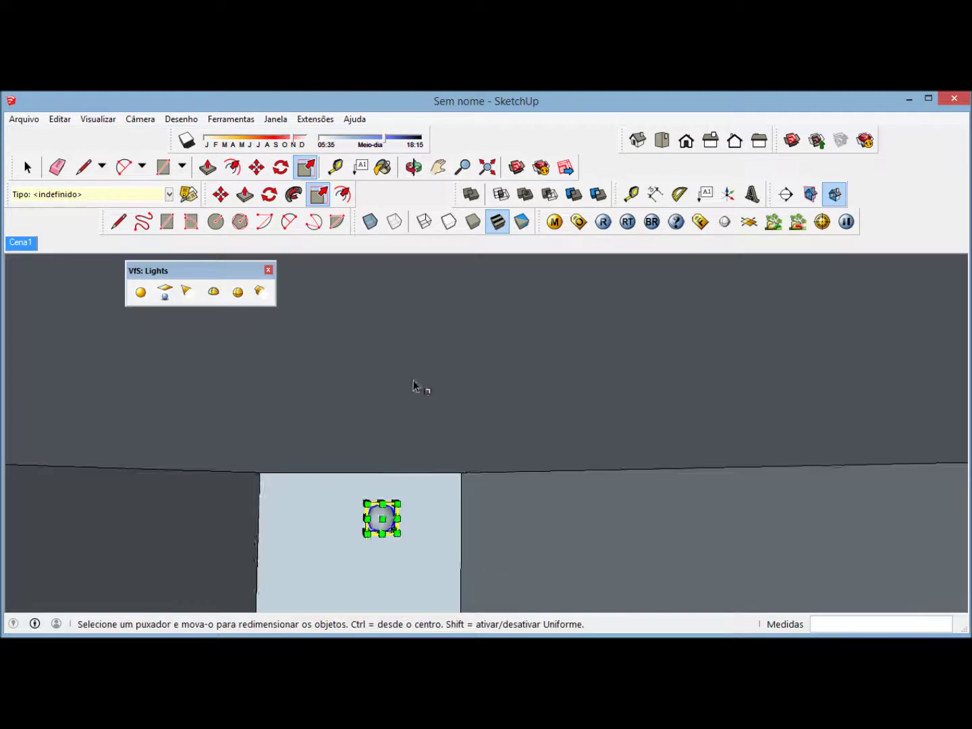
{"action": "left_click", "coordinate": [21, 243]}
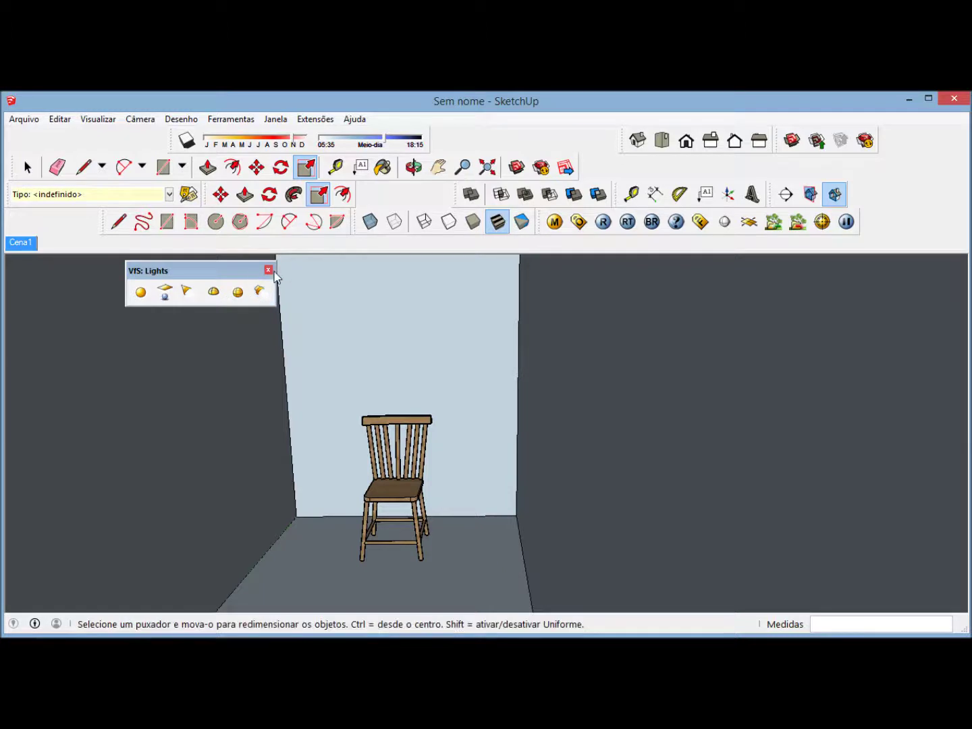
{"action": "middle_click_drag", "start_coordinate": [393, 428], "coordinate": [444, 326]}
{"action": "left_click", "coordinate": [306, 166]}
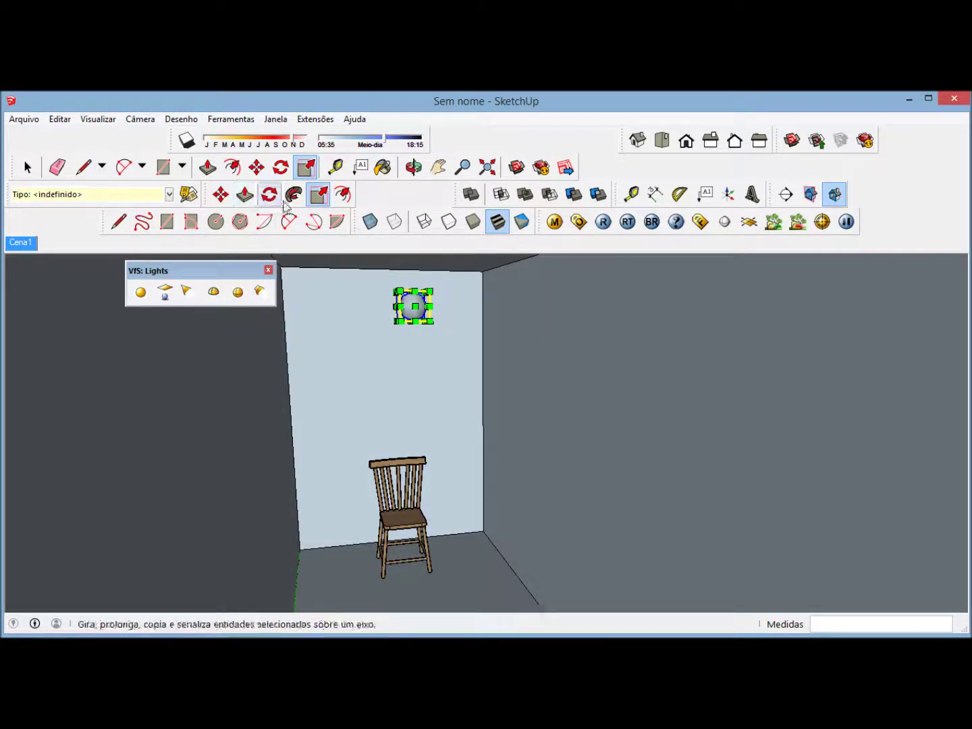
{"action": "middle_click_drag", "start_coordinate": [387, 326], "coordinate": [440, 265]}
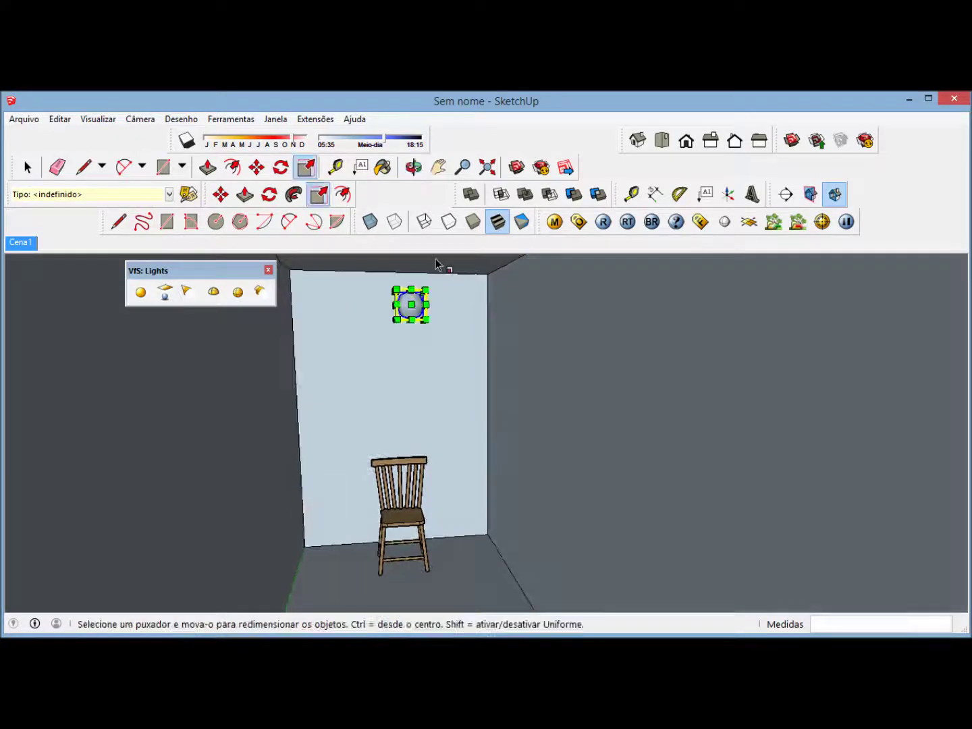
{"action": "scroll", "coordinate": [422, 329], "scroll_direction": "up", "scroll_amount": 2}
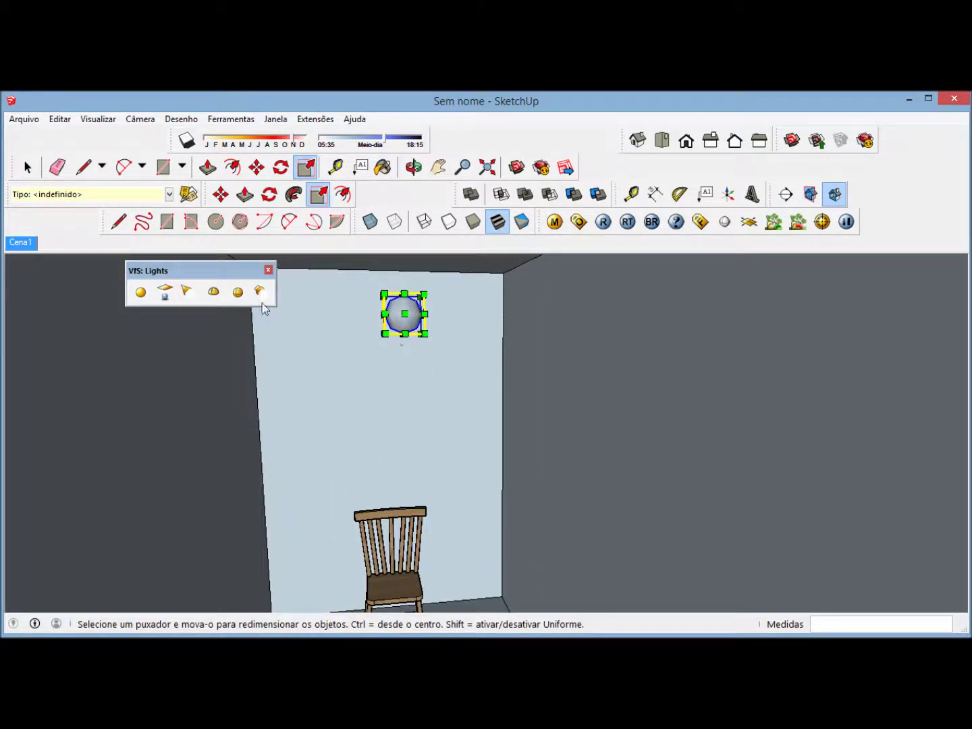
{"action": "scroll", "coordinate": [331, 307], "scroll_direction": "down", "scroll_amount": 5}
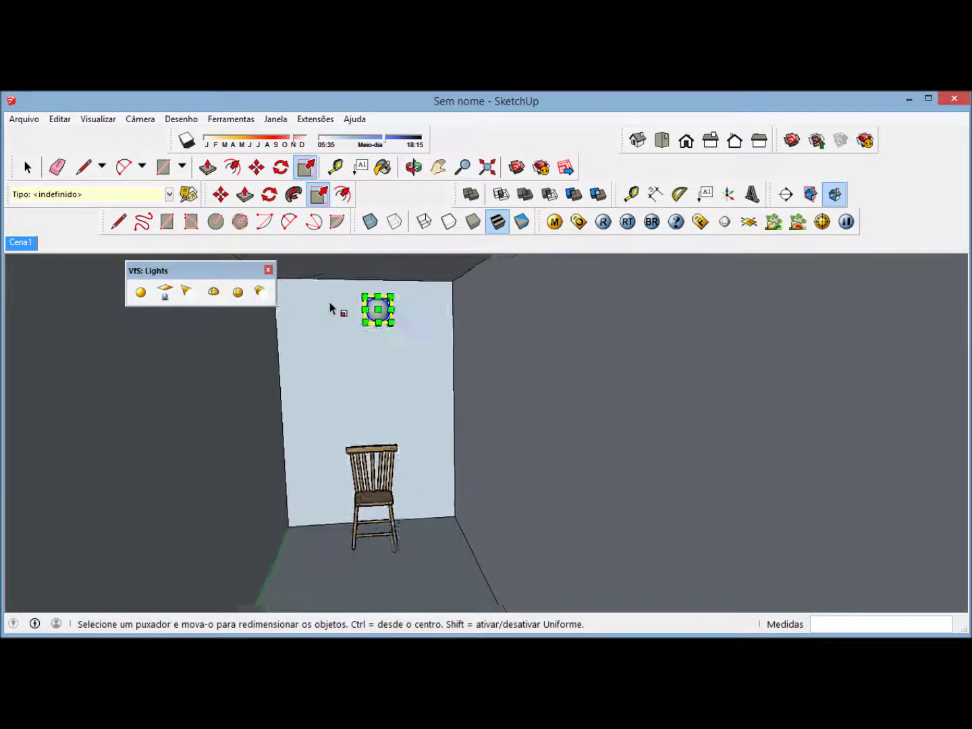
Step: Deselect the light and close the room's open front with a 2.09 m by 3.00 m rectangle drawn corner to corner
{"action": "left_click", "coordinate": [27, 167]}
{"action": "left_click", "coordinate": [514, 379]}
{"action": "middle_click_drag", "start_coordinate": [416, 422], "coordinate": [432, 418]}
{"action": "scroll", "coordinate": [352, 295], "scroll_direction": "up", "scroll_amount": 3}
{"action": "middle_click_drag", "start_coordinate": [354, 293], "coordinate": [650, 306]}
{"action": "scroll", "coordinate": [614, 319], "scroll_direction": "down", "scroll_amount": 6}
{"action": "middle_click_drag", "start_coordinate": [425, 356], "coordinate": [325, 373]}
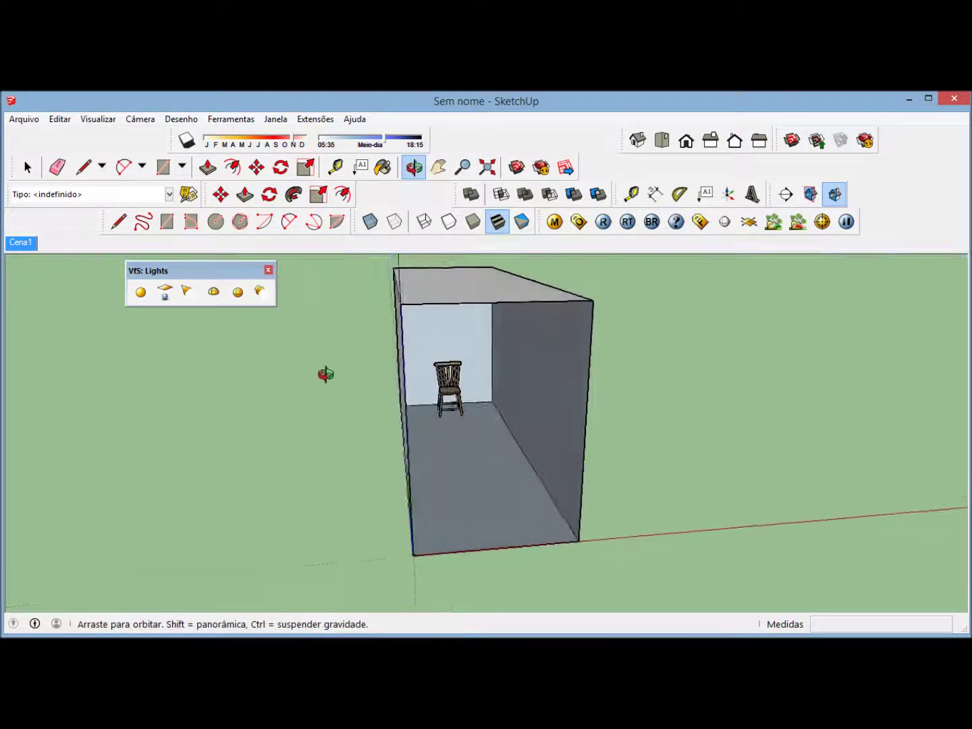
{"action": "left_click", "coordinate": [167, 221]}
{"action": "middle_click_drag", "start_coordinate": [356, 359], "coordinate": [453, 333]}
{"action": "left_click", "coordinate": [472, 295]}
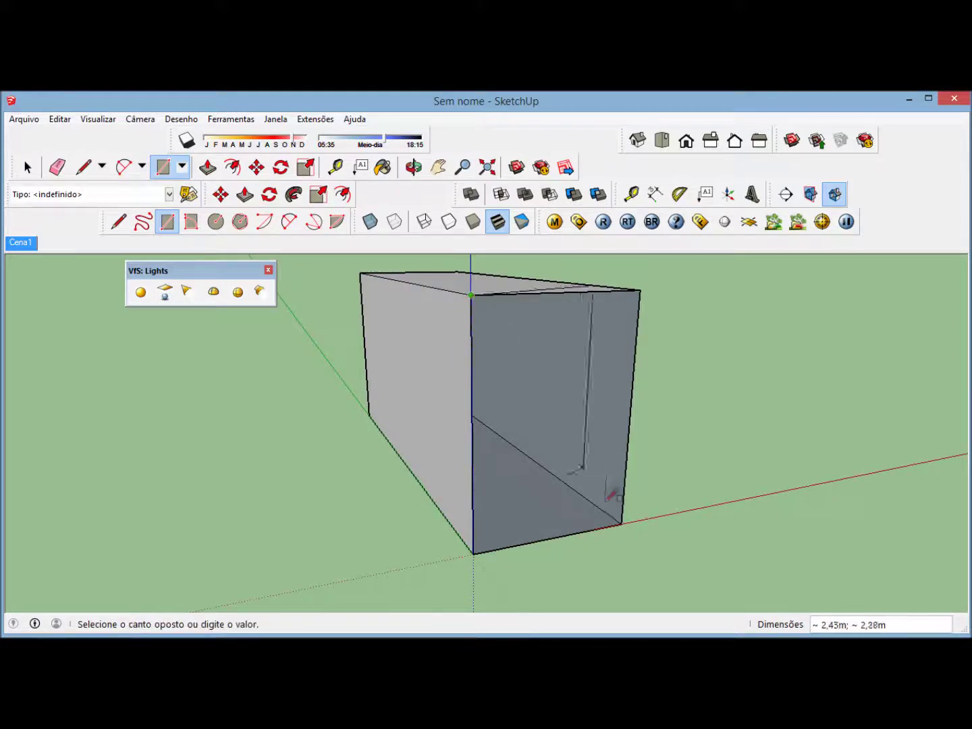
{"action": "left_click", "coordinate": [621, 523]}
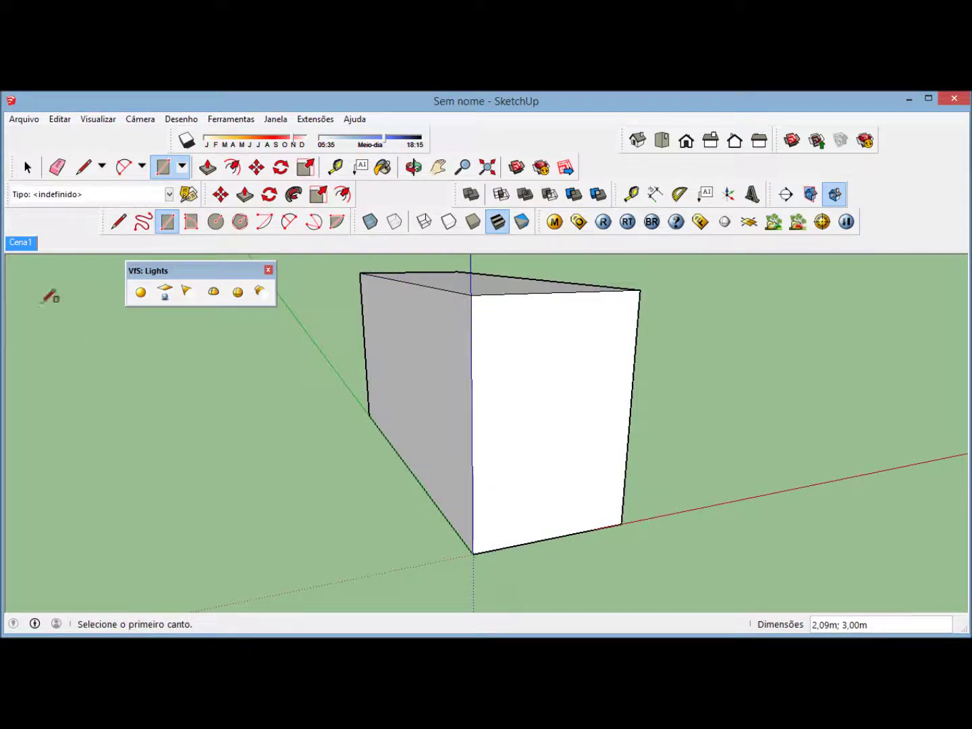
Step: Render the saved Cena1 view with V-Ray, then close the frame buffer and progress windows
{"action": "left_click", "coordinate": [19, 248]}
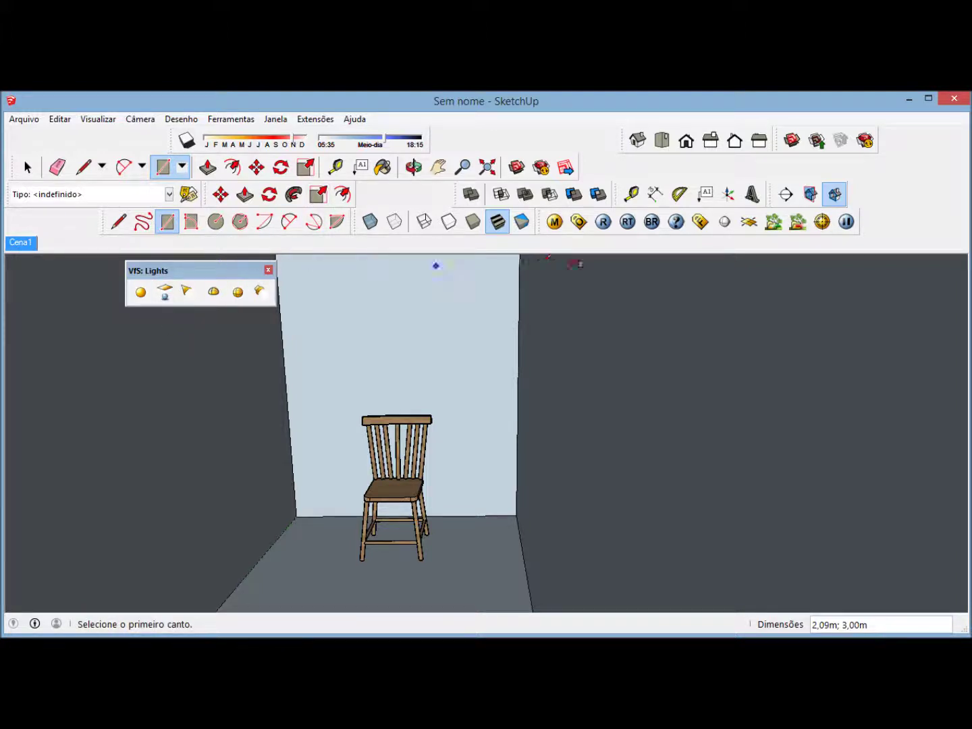
{"action": "left_click", "coordinate": [603, 223]}
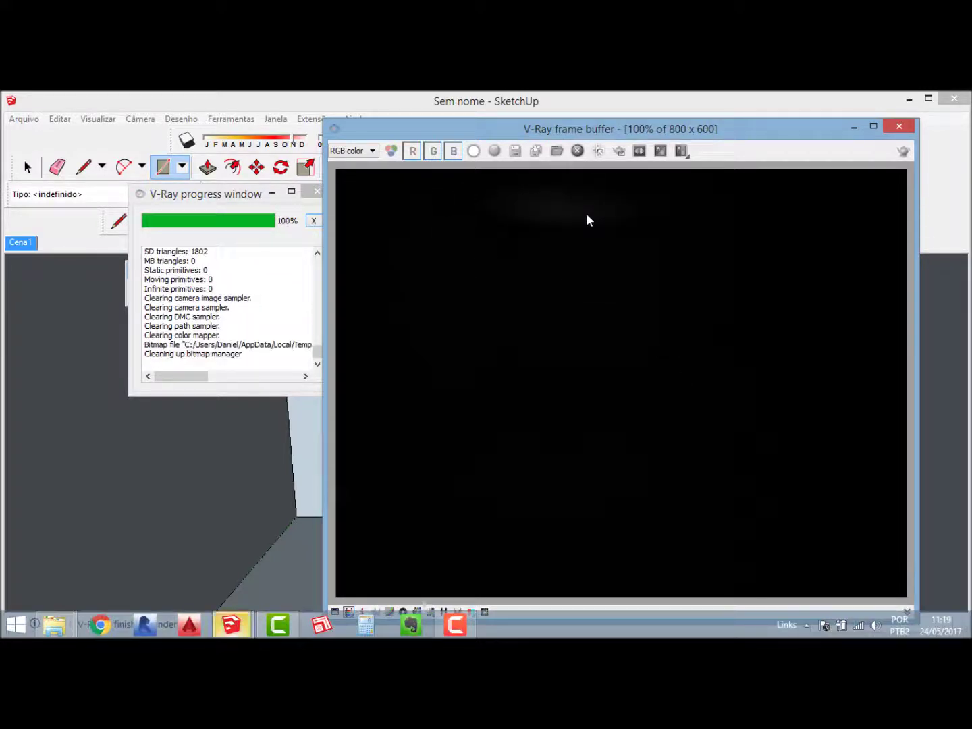
{"action": "left_click", "coordinate": [899, 126]}
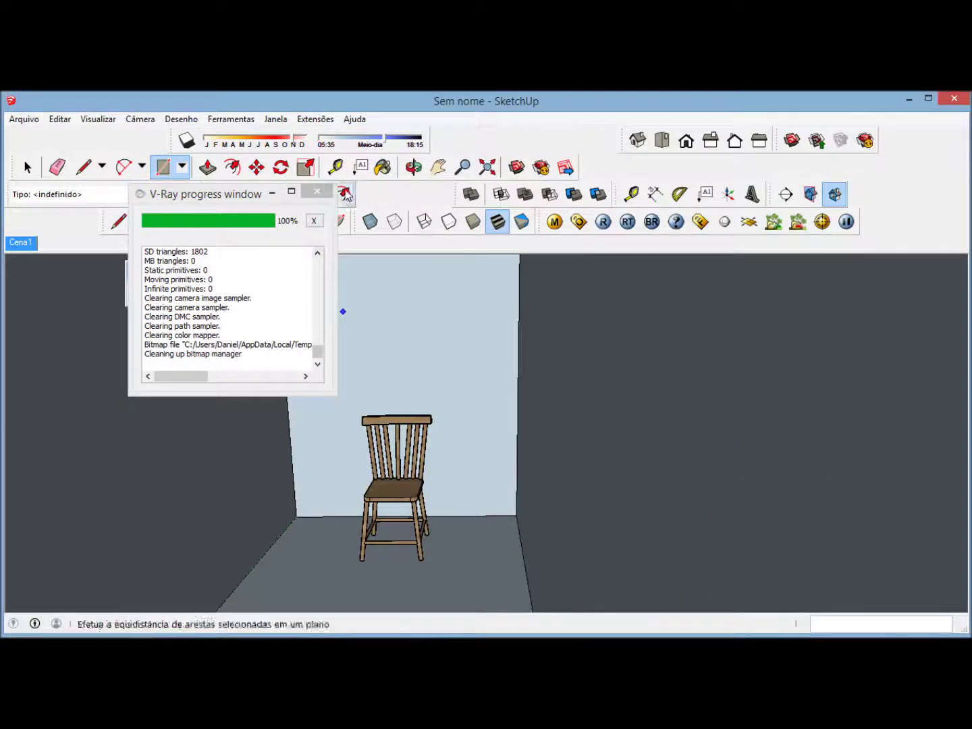
{"action": "left_click", "coordinate": [316, 191]}
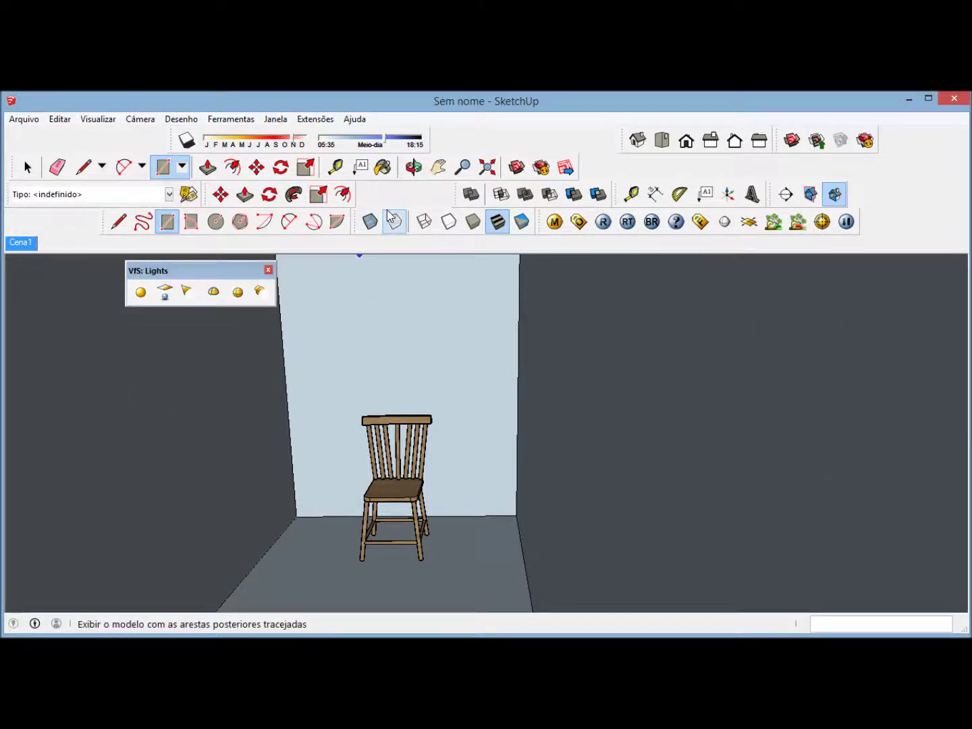
Step: Select the omni light above the chair and open its V-Ray light editor
{"action": "left_click", "coordinate": [438, 167]}
{"action": "left_click_drag", "start_coordinate": [438, 264], "coordinate": [497, 355]}
{"action": "middle_click_drag", "start_coordinate": [497, 355], "coordinate": [486, 336]}
{"action": "left_click", "coordinate": [27, 167]}
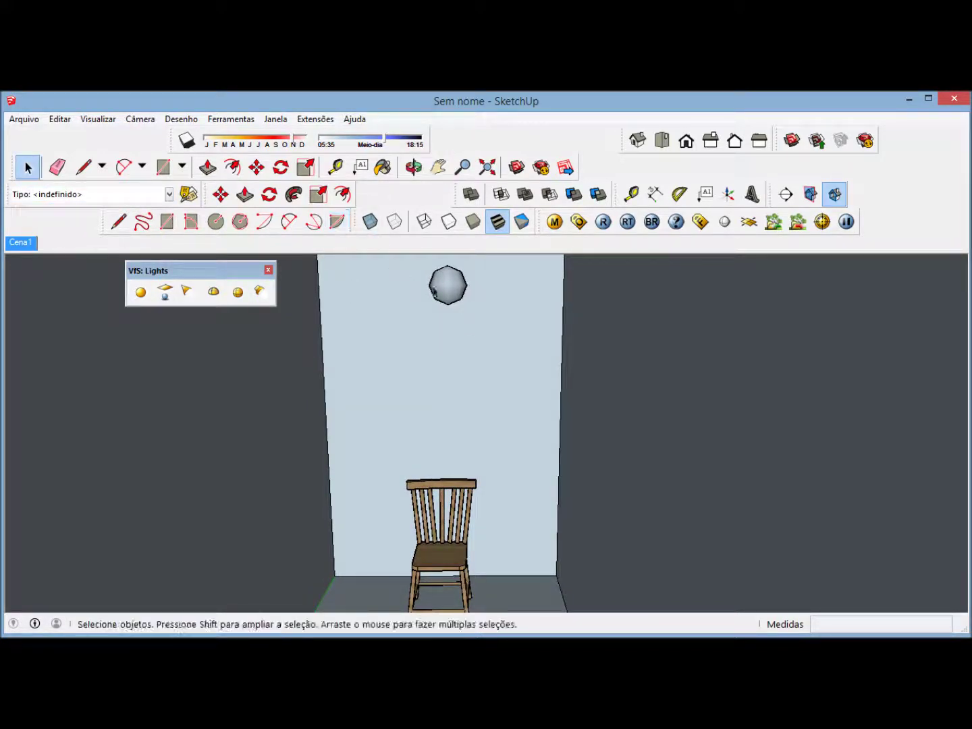
{"action": "left_click", "coordinate": [439, 292]}
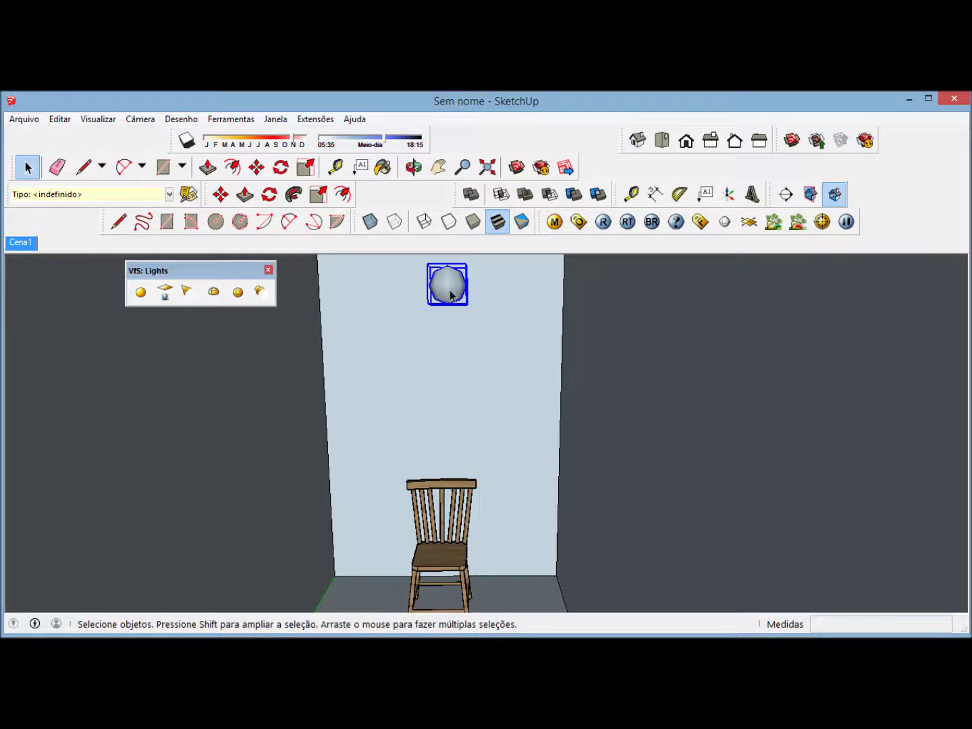
{"action": "right_click", "coordinate": [450, 295]}
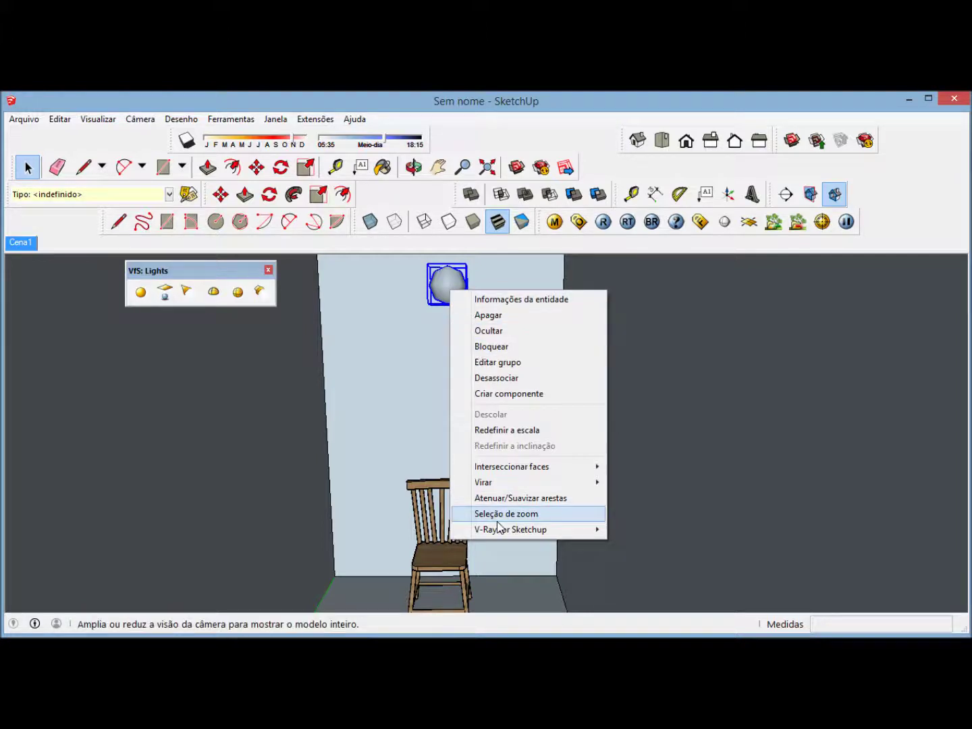
{"action": "mouse_move", "coordinate": [497, 532]}
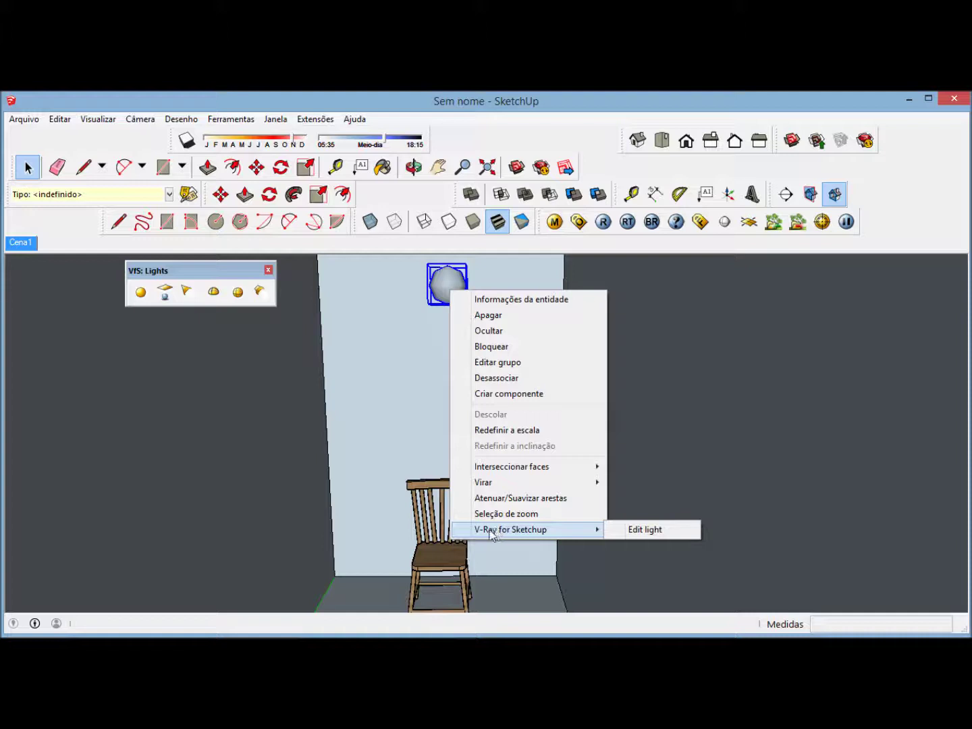
{"action": "left_click", "coordinate": [633, 532]}
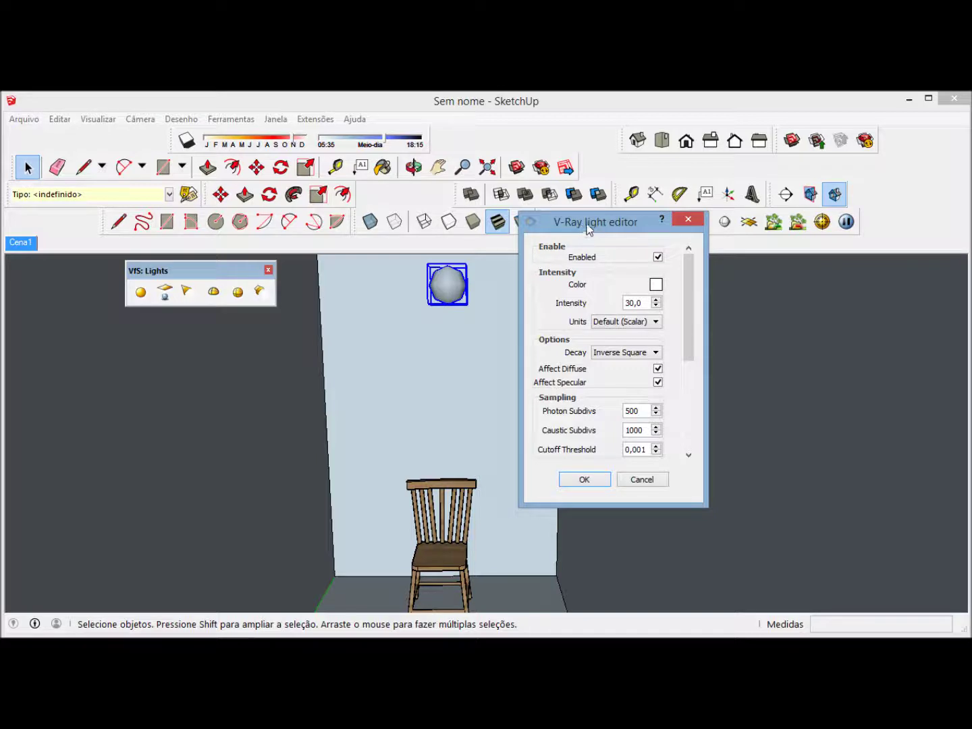
{"action": "left_click_drag", "start_coordinate": [567, 225], "coordinate": [629, 226]}
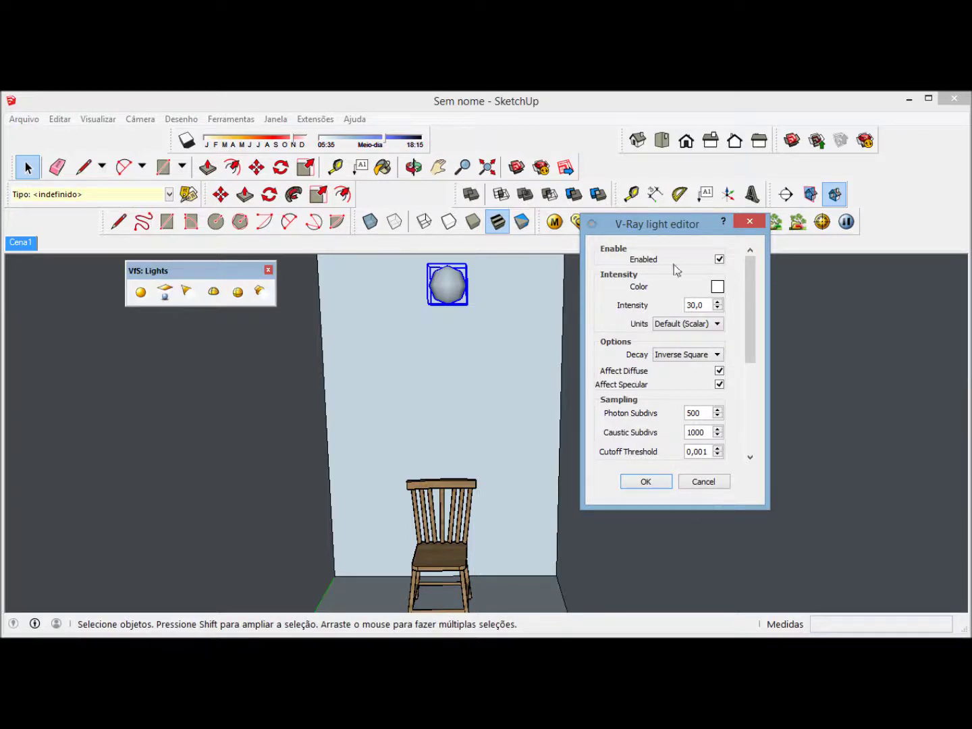
{"action": "mouse_move", "coordinate": [750, 299]}
{"action": "left_mouse_down"}
{"action": "mouse_move", "coordinate": [753, 368]}
{"action": "mouse_move", "coordinate": [751, 299]}
{"action": "left_mouse_up"}
Step: Switch the omni light's Enabled option off and back on twice
{"action": "left_click", "coordinate": [719, 260]}
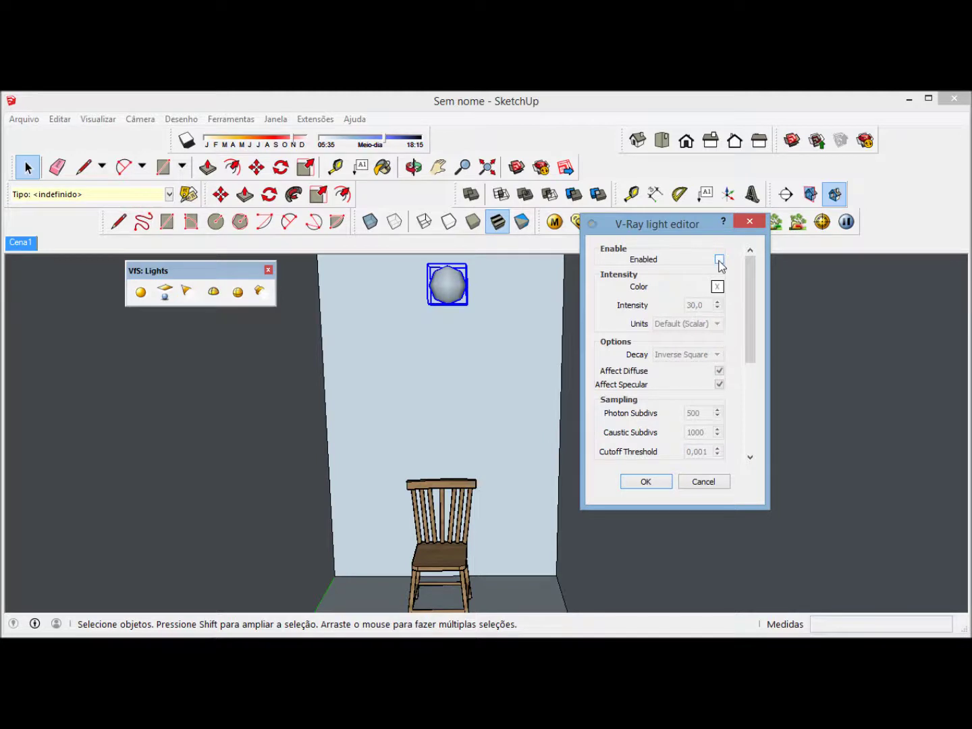
{"action": "left_click", "coordinate": [719, 260]}
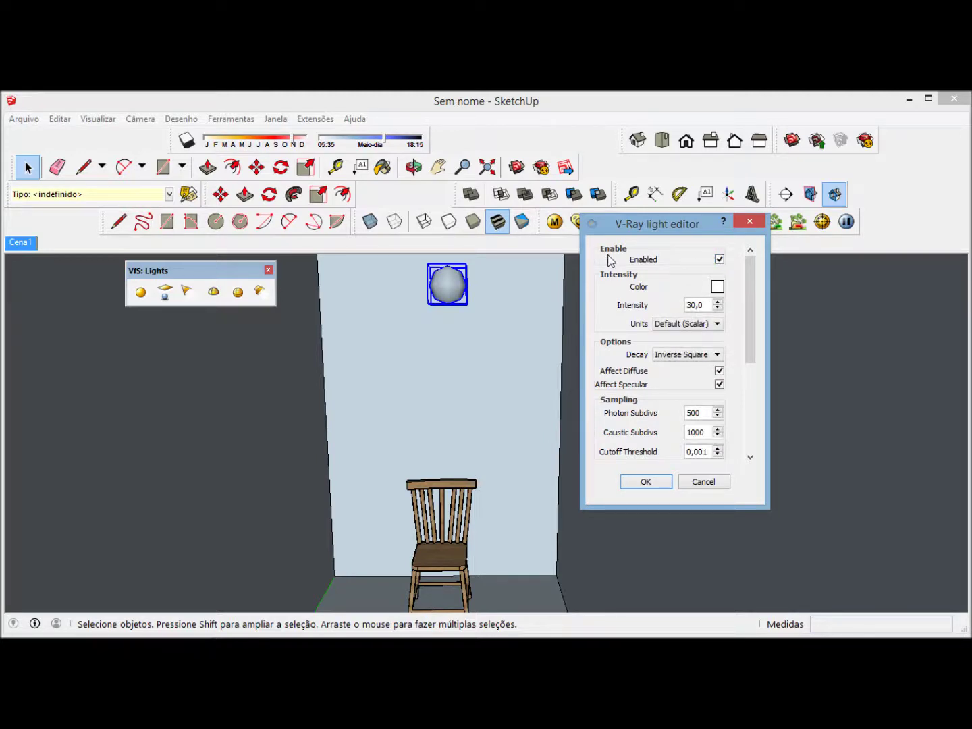
{"action": "left_click", "coordinate": [719, 260]}
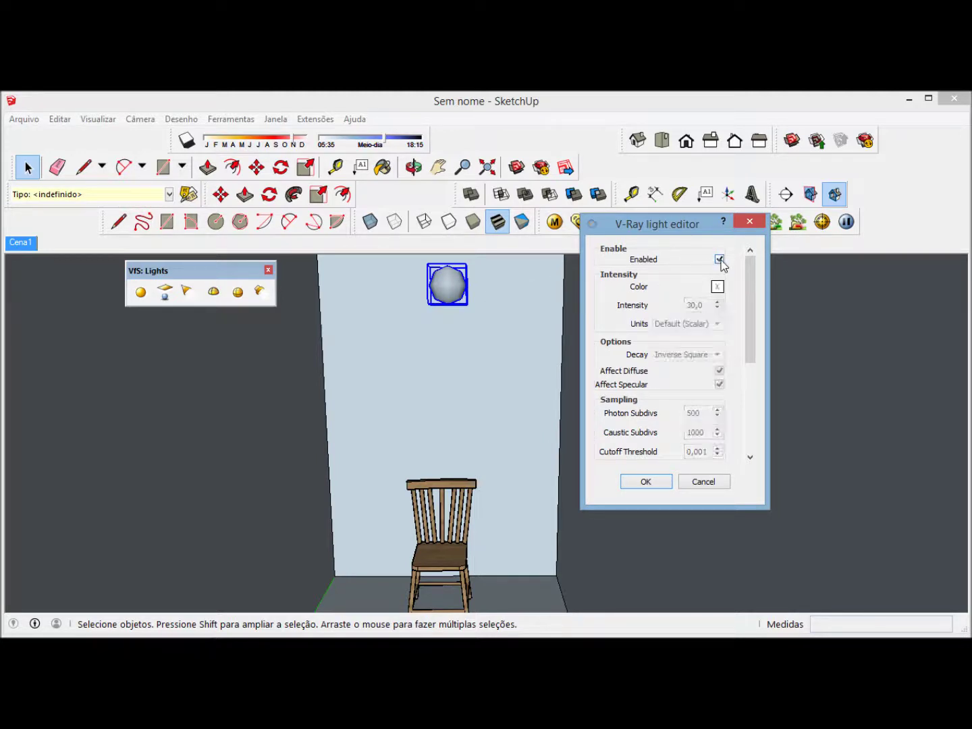
{"action": "left_click", "coordinate": [719, 259]}
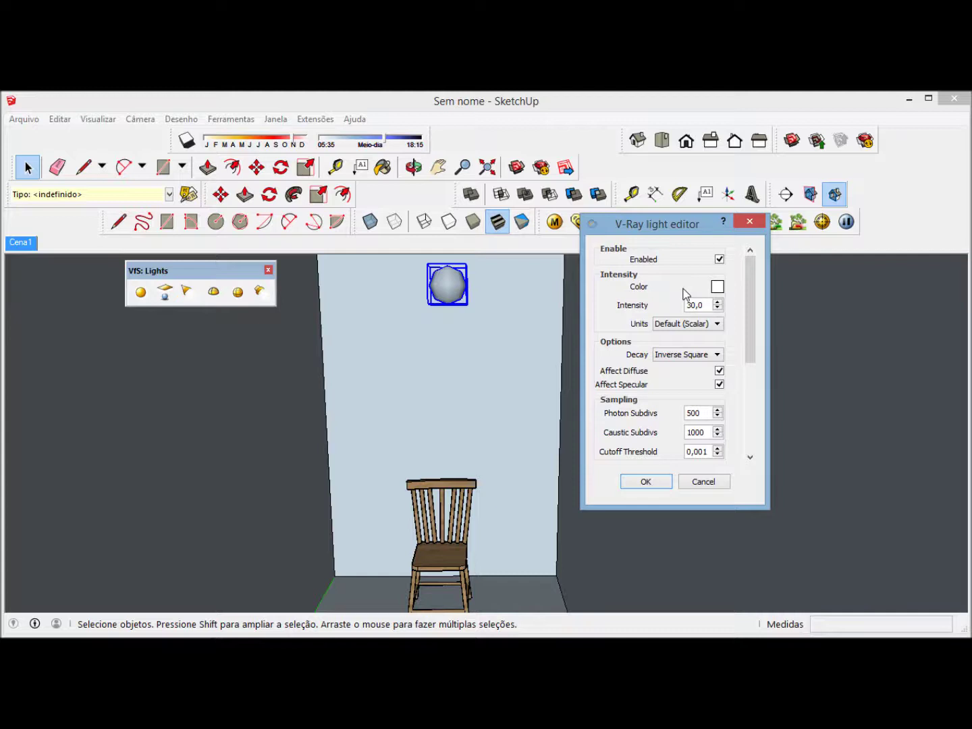
Step: Set the light's color to pale yellow (255, 255, 127) and intensity to 3000, keep Default (Scalar) units, and apply the settings
{"action": "left_click", "coordinate": [717, 288]}
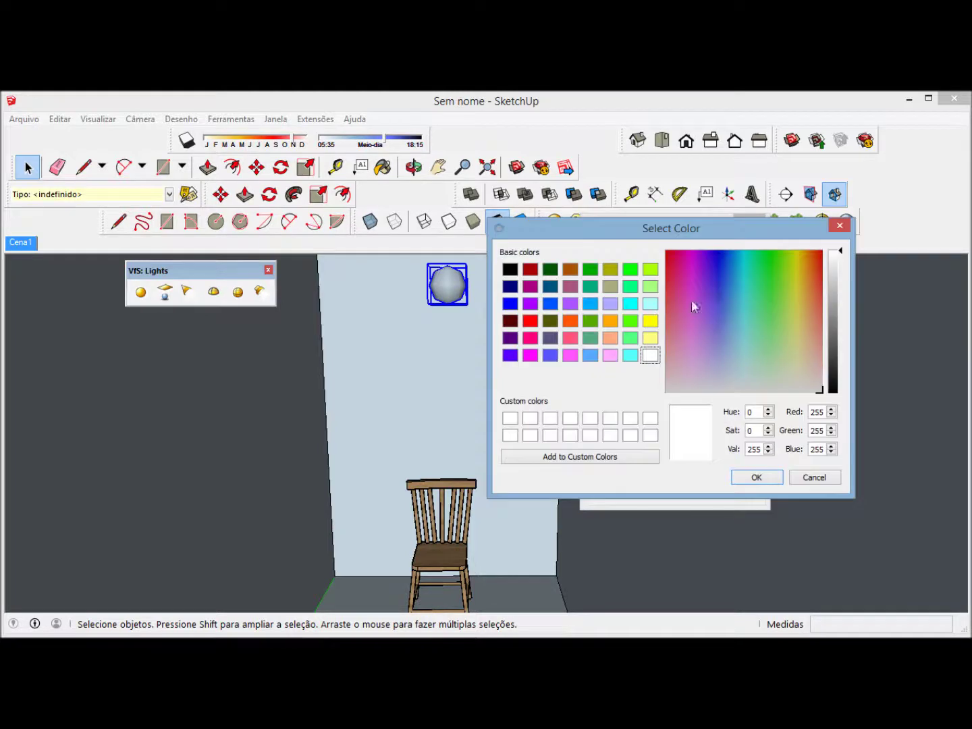
{"action": "left_click", "coordinate": [650, 339]}
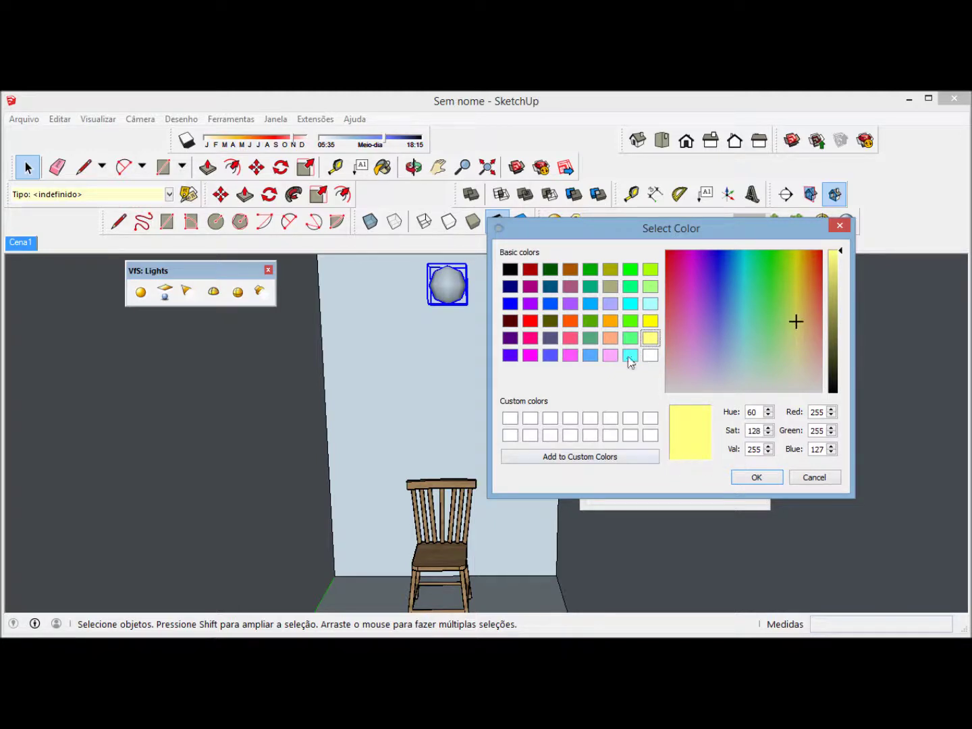
{"action": "left_click", "coordinate": [755, 479]}
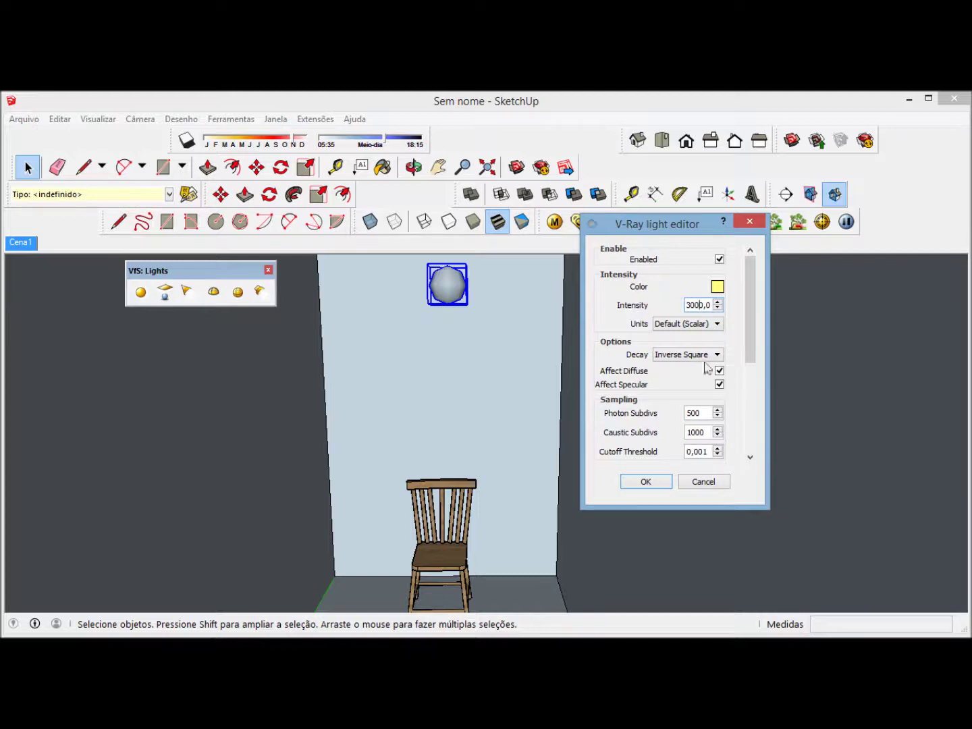
{"action": "left_click", "coordinate": [717, 324]}
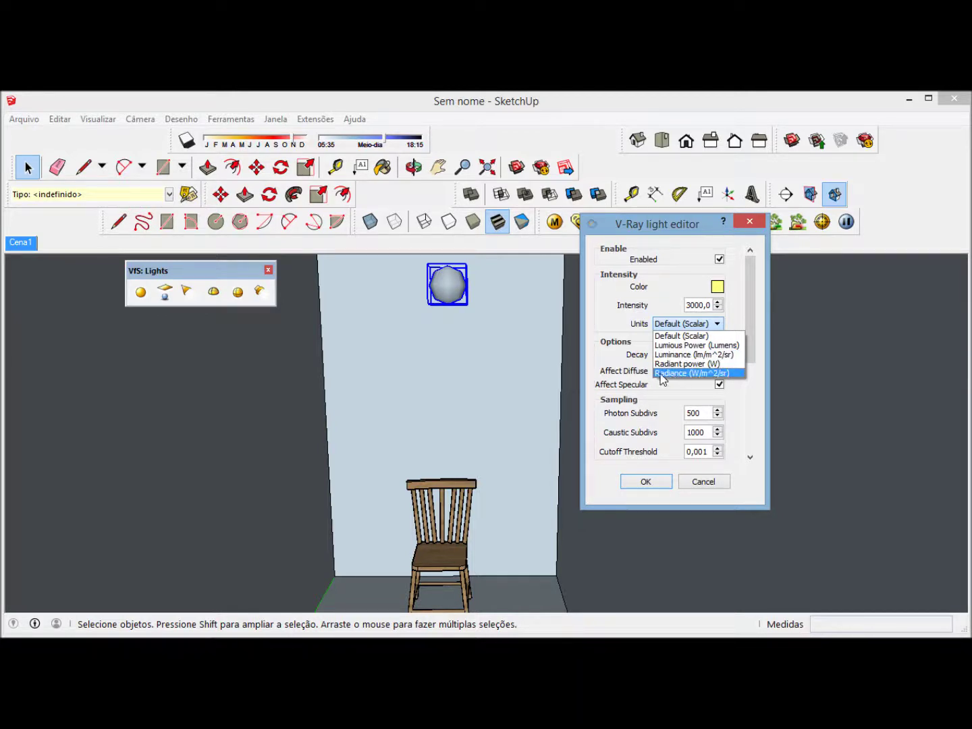
{"action": "left_click", "coordinate": [674, 326]}
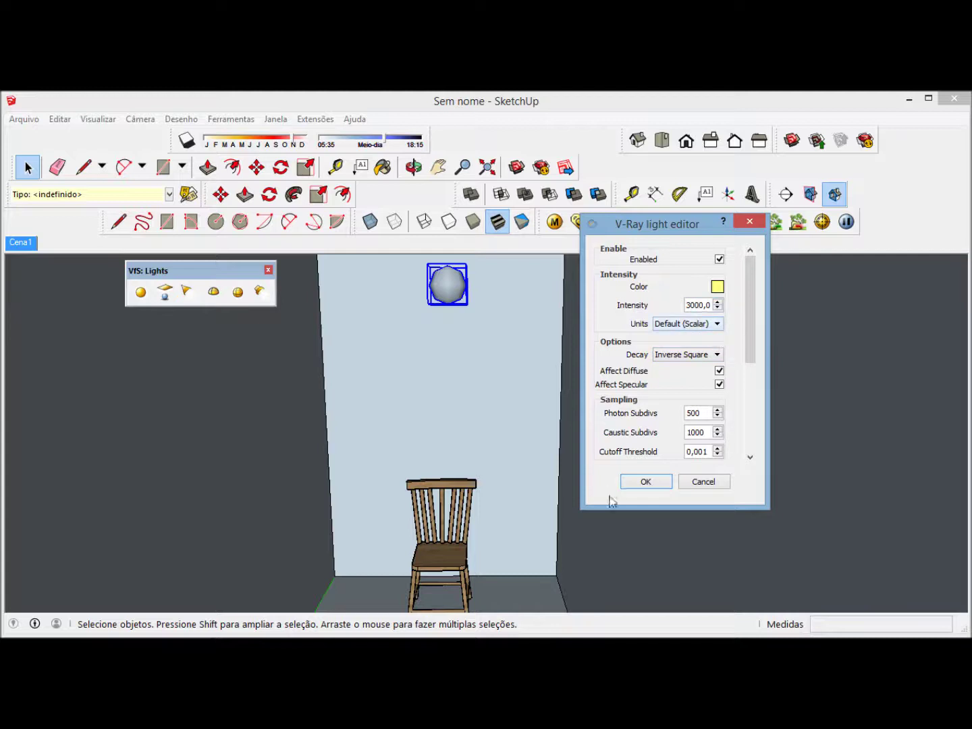
{"action": "left_click", "coordinate": [646, 482]}
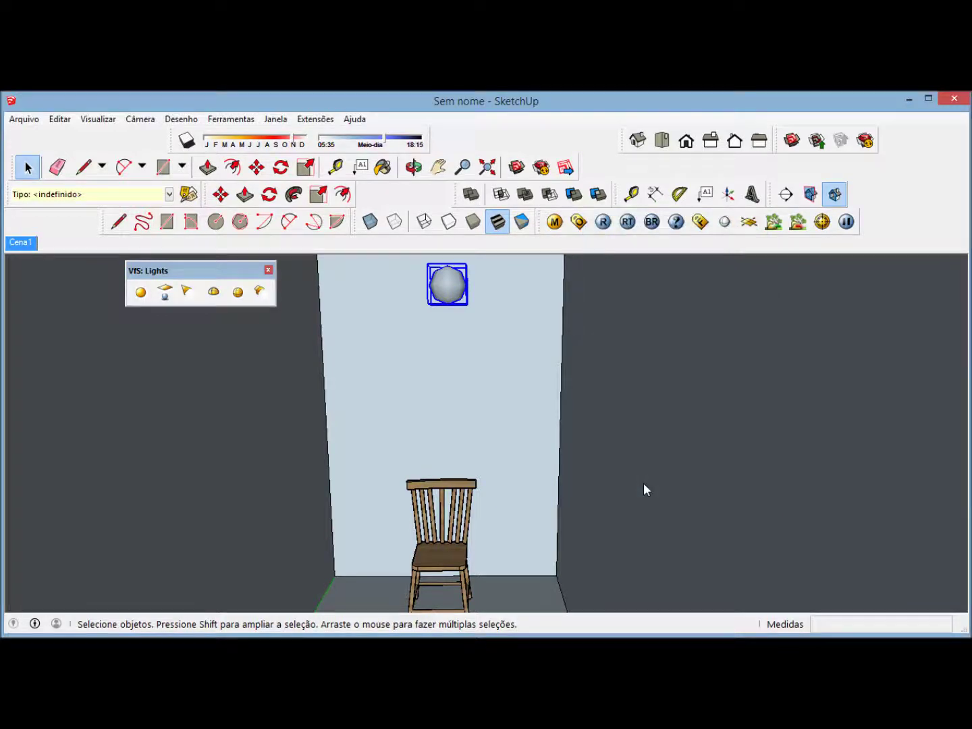
Step: Render the saved Cena1 view with the yellow light, then close the frame buffer and progress windows
{"action": "left_click", "coordinate": [20, 242]}
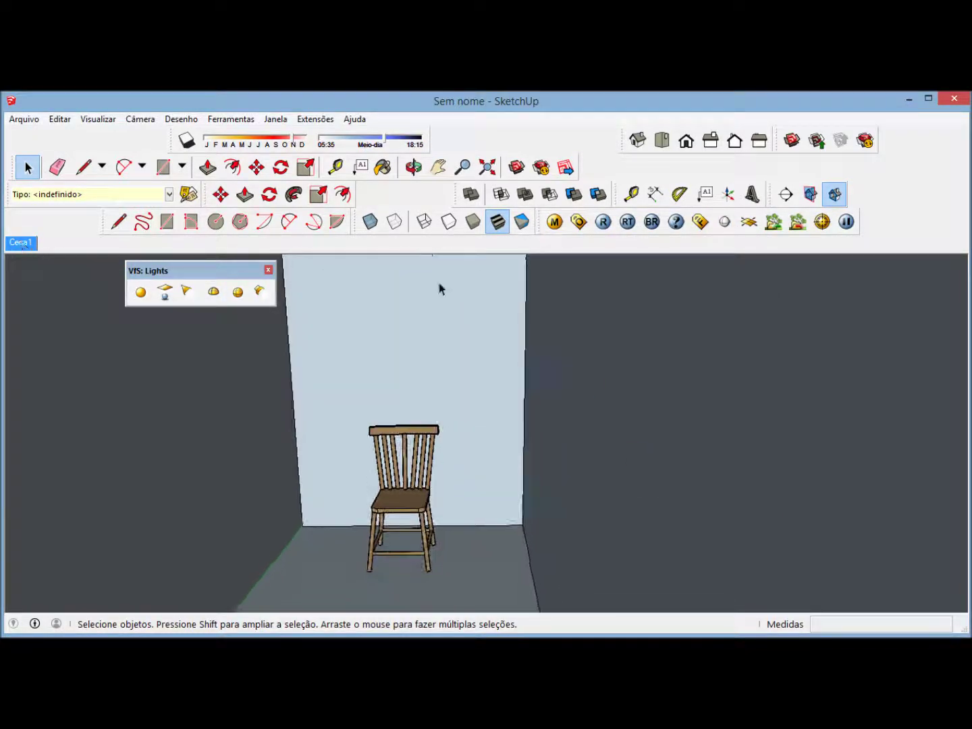
{"action": "left_click", "coordinate": [603, 221]}
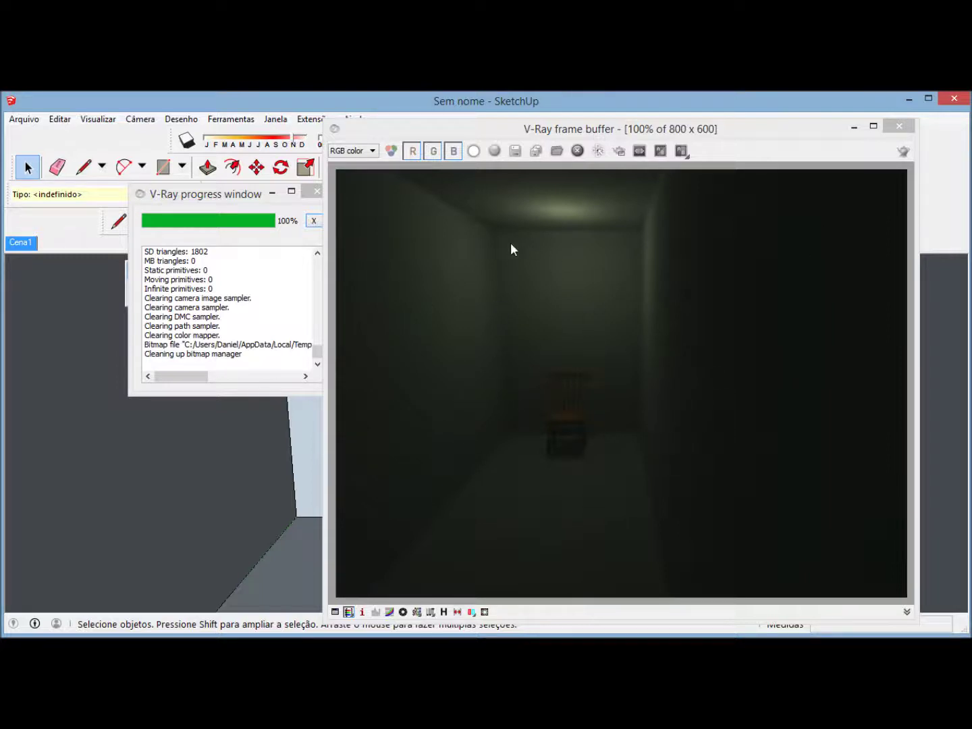
{"action": "left_click", "coordinate": [899, 126]}
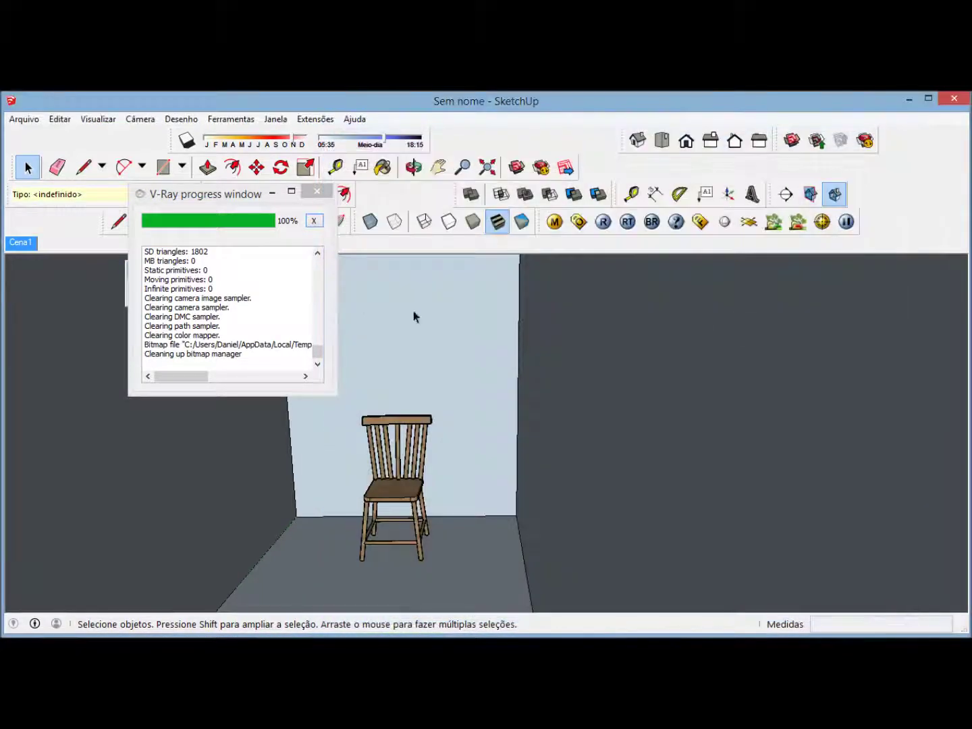
{"action": "left_click", "coordinate": [316, 191]}
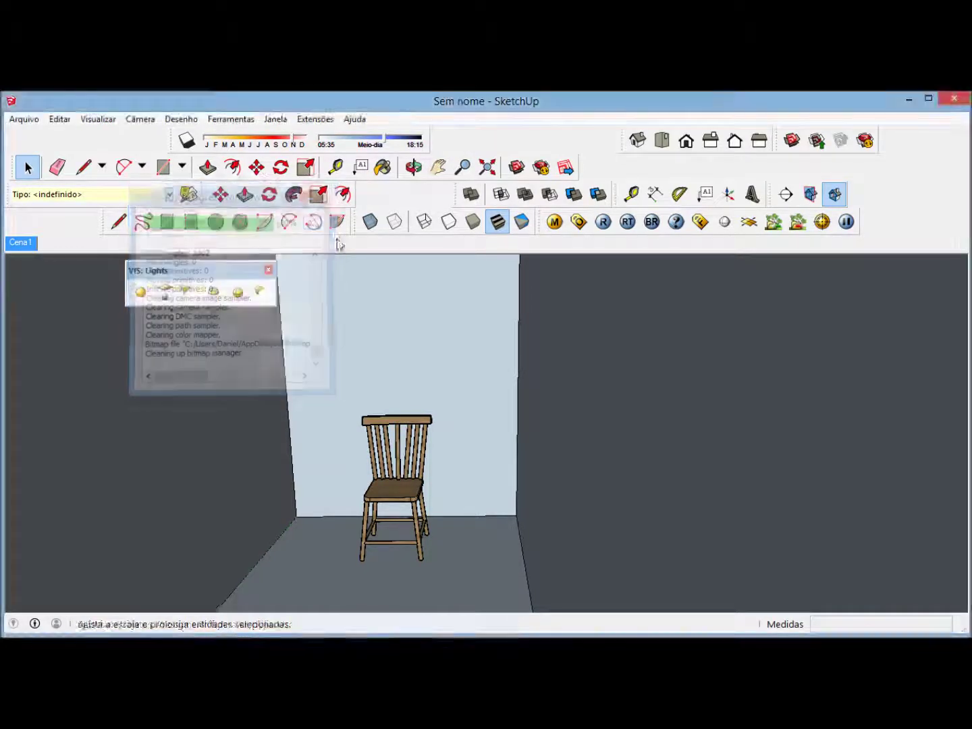
Step: Edit the omni light above the chair, setting its Decay to Linear, and apply the change
{"action": "left_click", "coordinate": [438, 166]}
{"action": "left_click_drag", "start_coordinate": [447, 325], "coordinate": [466, 373]}
{"action": "right_click", "coordinate": [413, 297]}
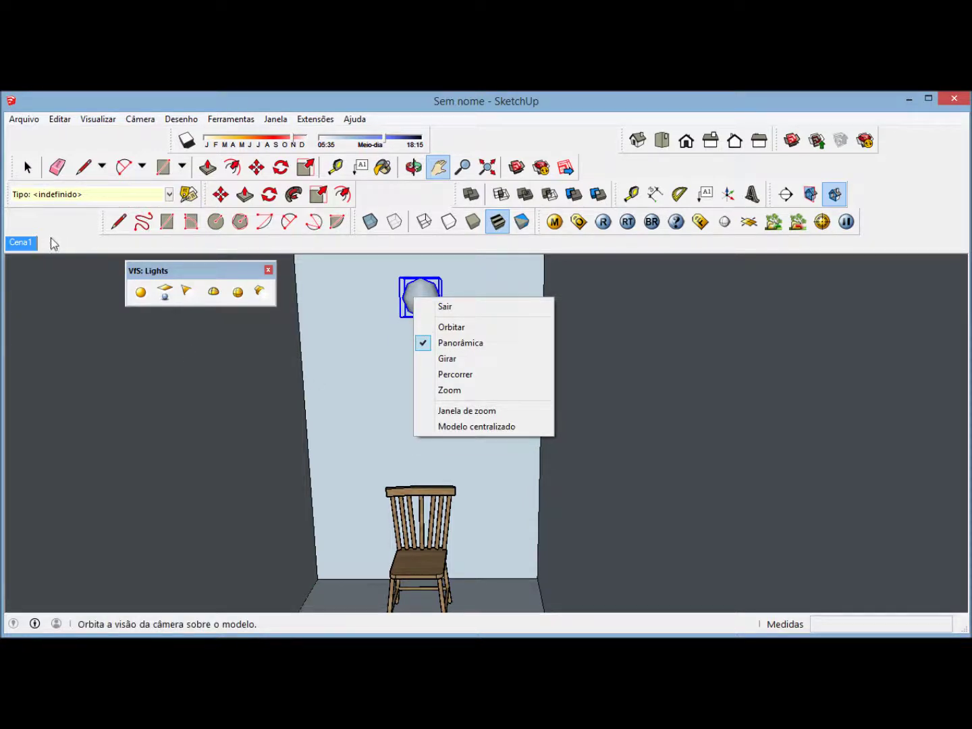
{"action": "key", "text": "Escape"}
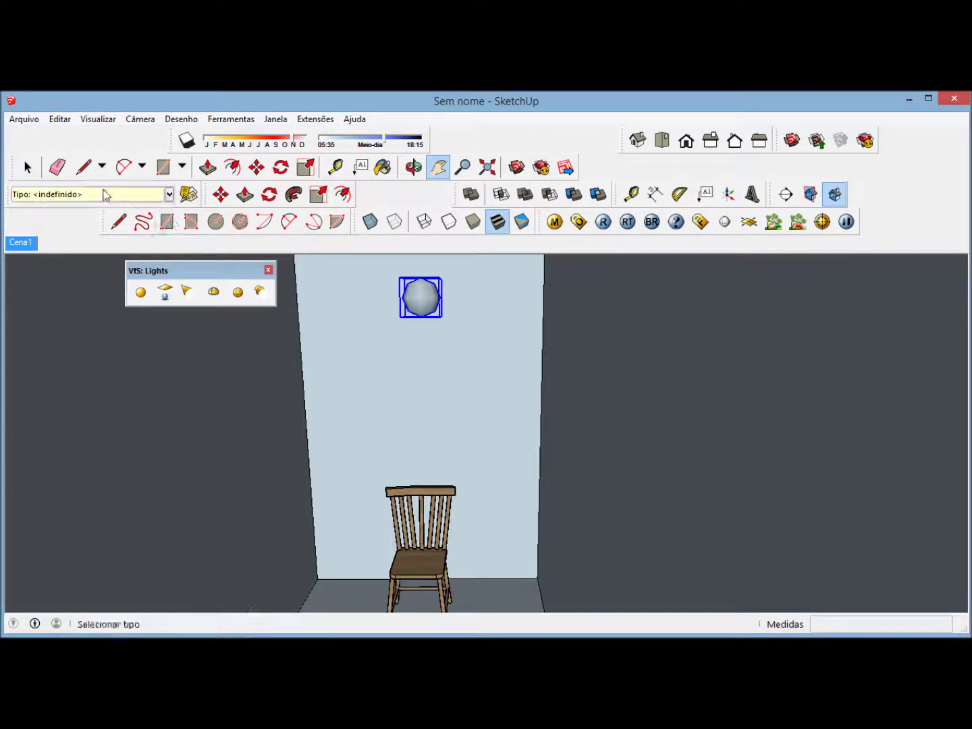
{"action": "key", "text": "space"}
{"action": "right_click", "coordinate": [430, 295]}
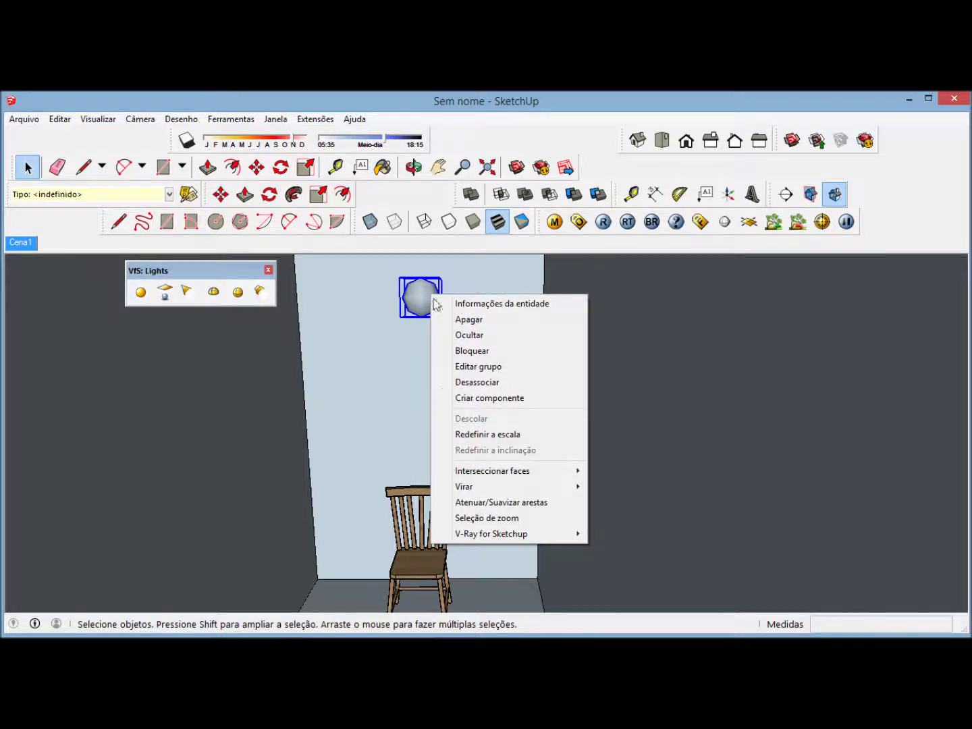
{"action": "mouse_move", "coordinate": [477, 534]}
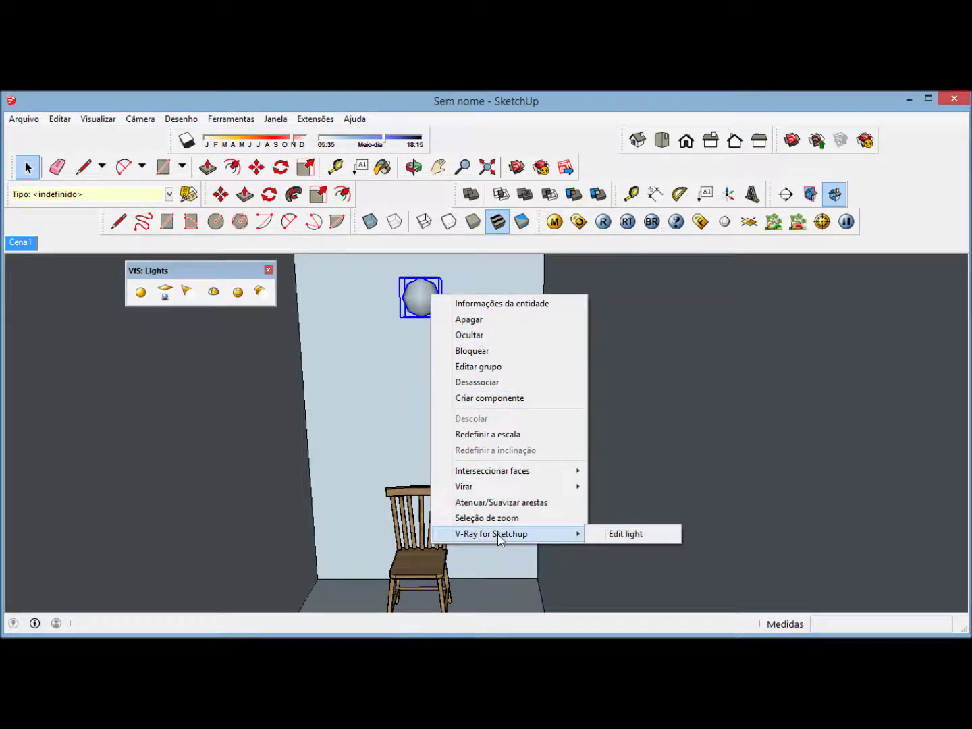
{"action": "left_click", "coordinate": [628, 534]}
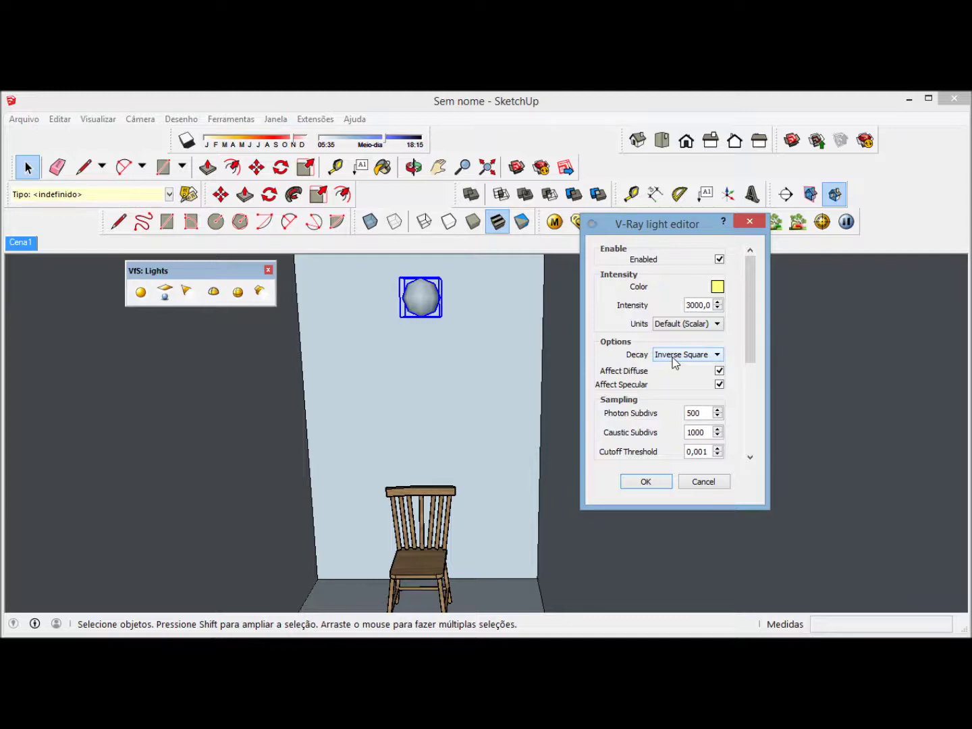
{"action": "left_click", "coordinate": [673, 358]}
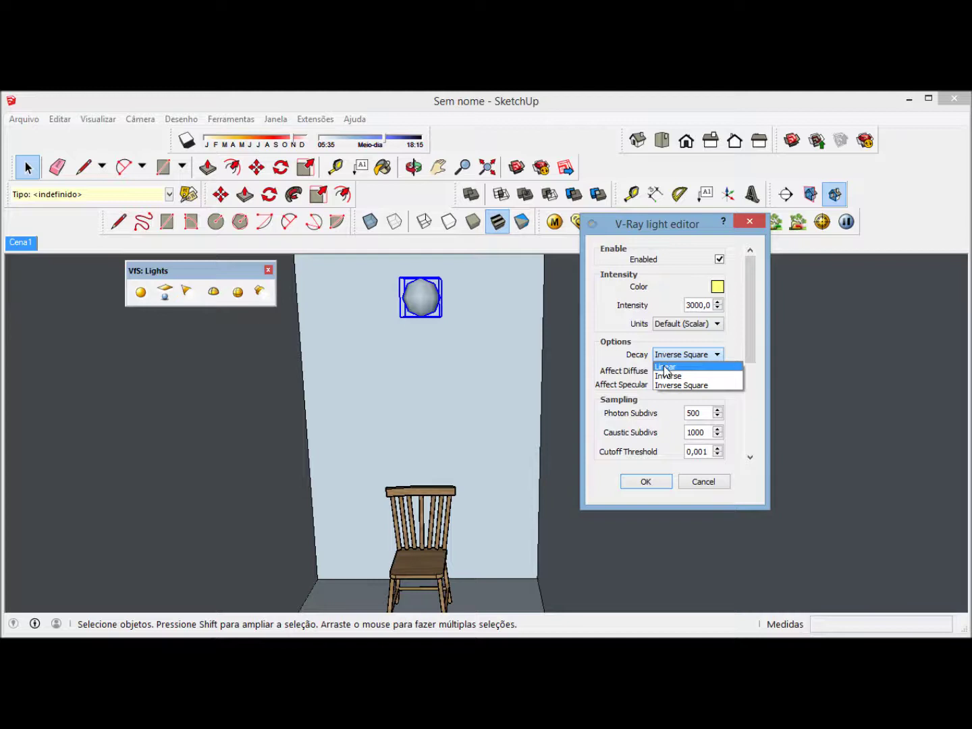
{"action": "left_click", "coordinate": [664, 367]}
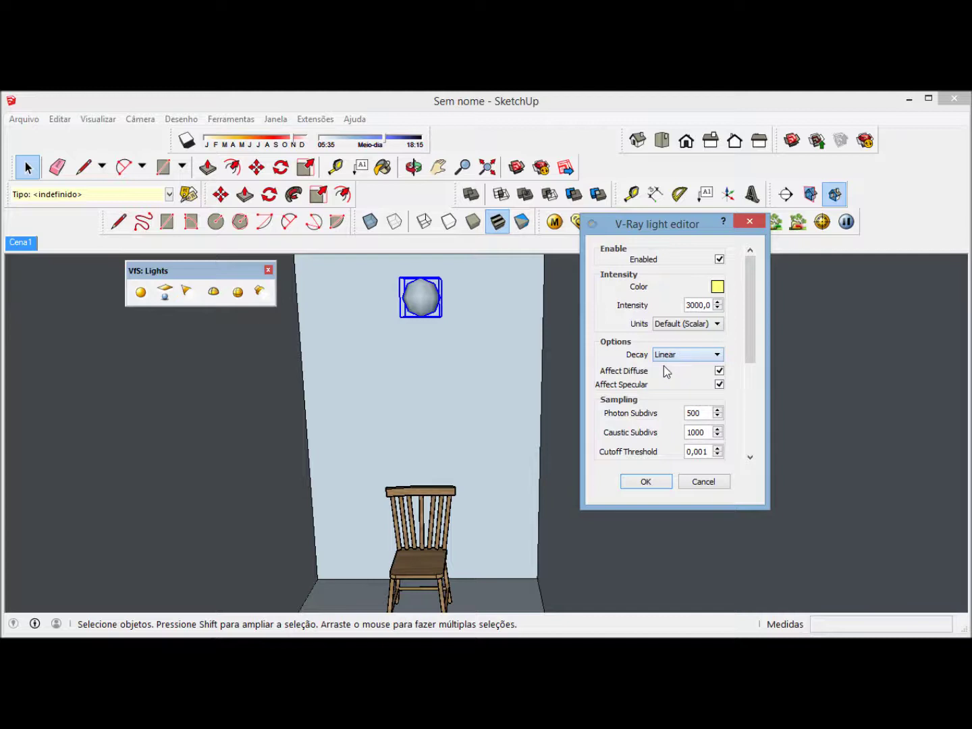
{"action": "left_click", "coordinate": [647, 489]}
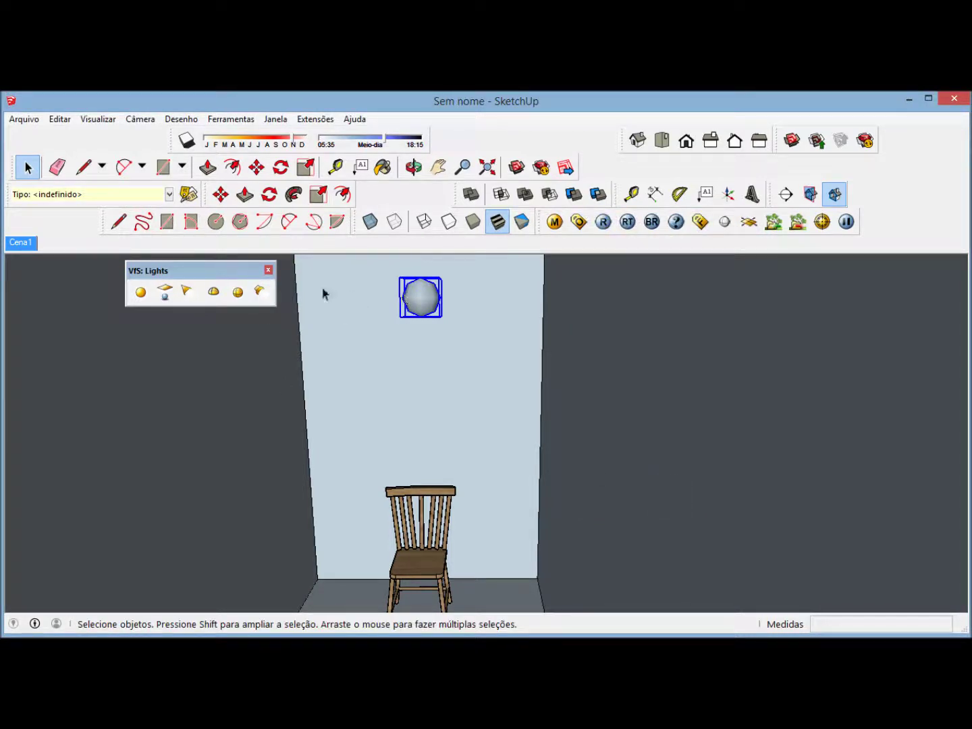
Step: Render the saved Cena1 view with the linear-decay light, then close the frame buffer and progress windows
{"action": "left_click", "coordinate": [18, 244]}
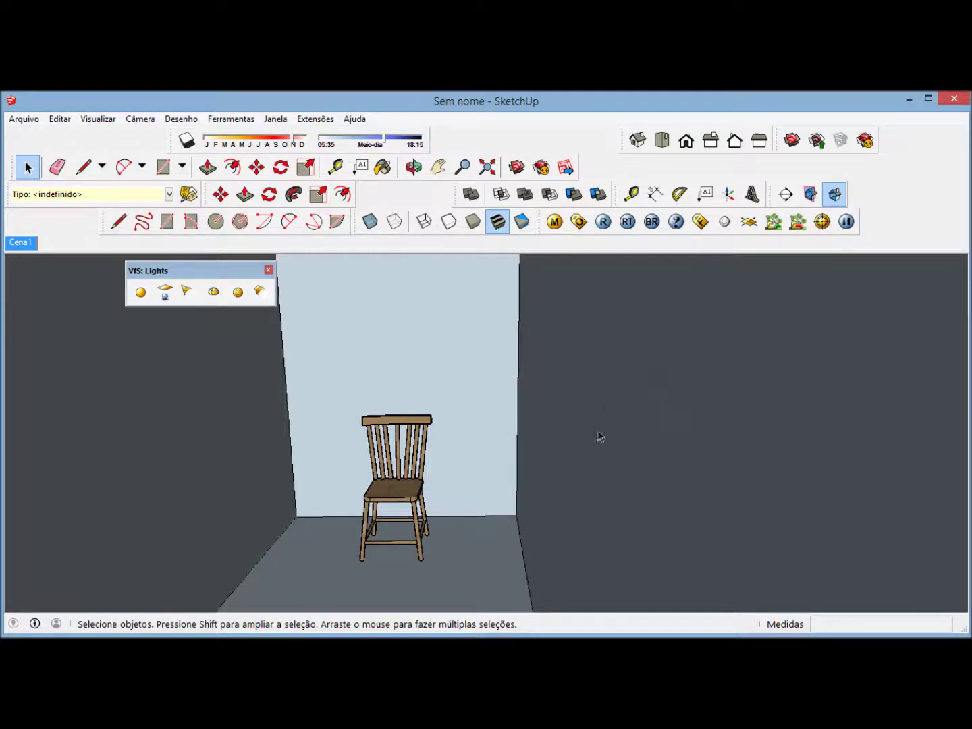
{"action": "left_click", "coordinate": [602, 223]}
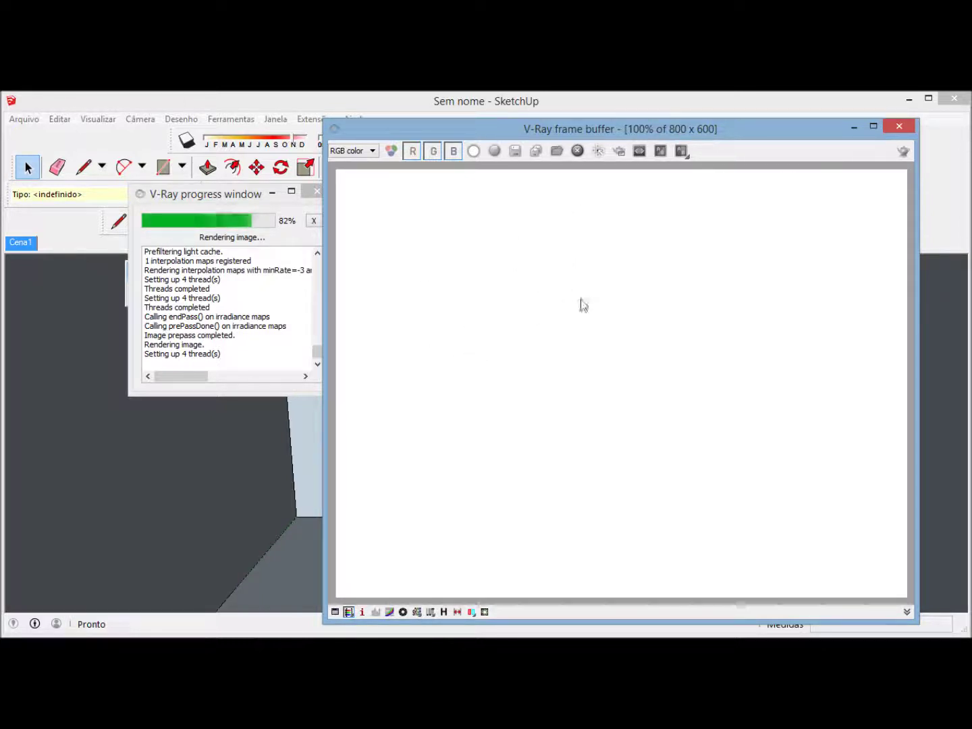
{"action": "left_click", "coordinate": [283, 395]}
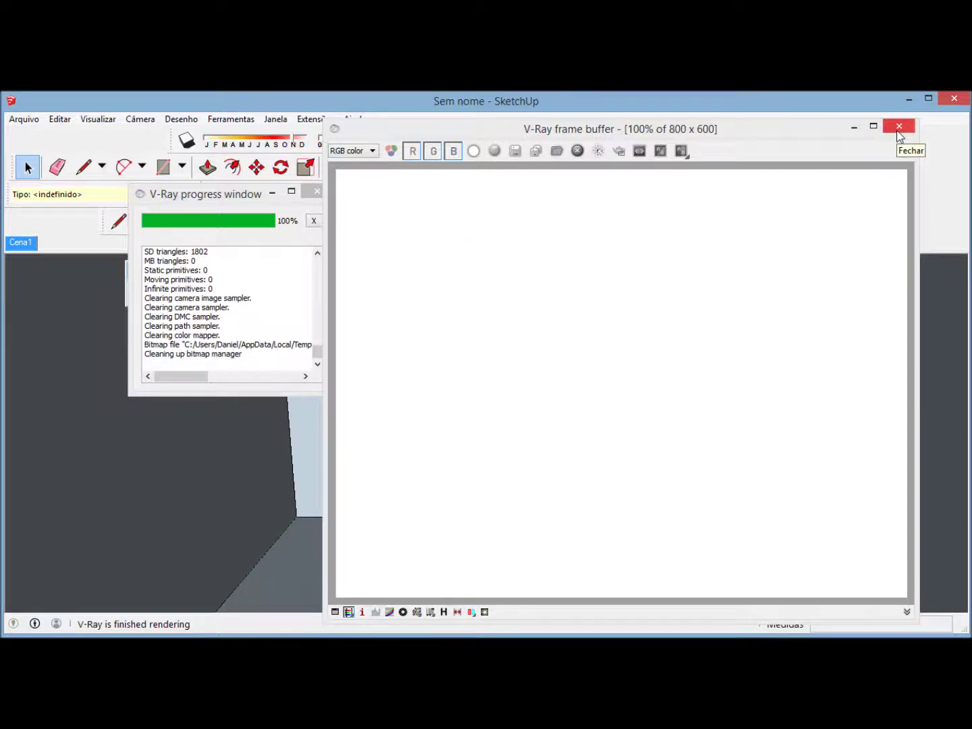
{"action": "left_click", "coordinate": [899, 127]}
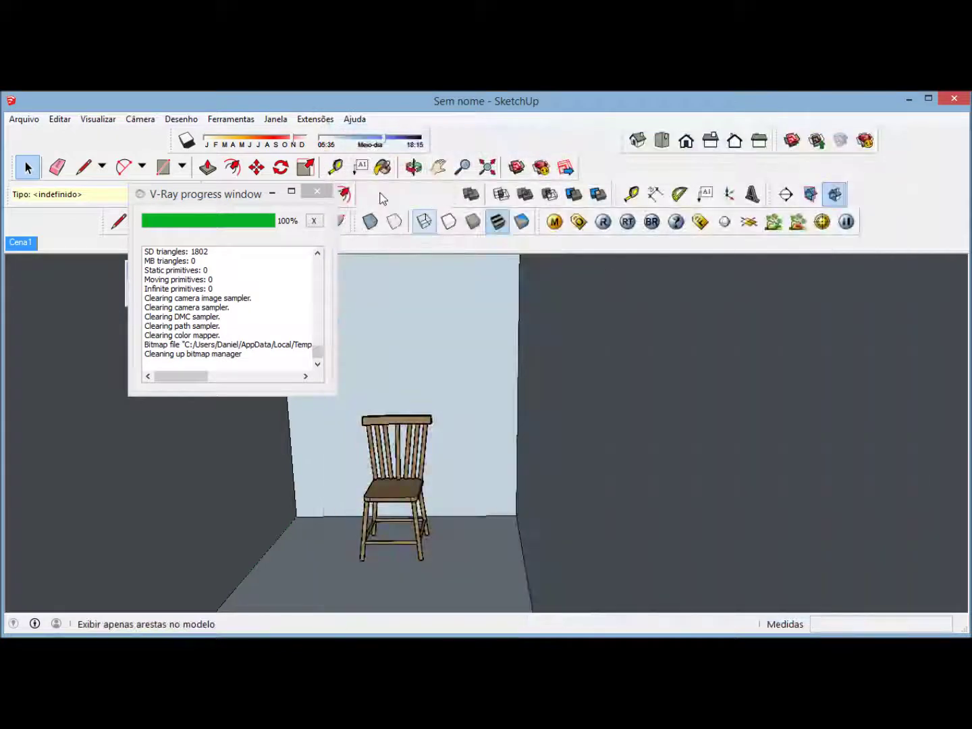
{"action": "left_click", "coordinate": [316, 191]}
Step: Edit the omni light above the chair, setting its Decay to Inverse Square and Intensity to 6000, and apply the changes
{"action": "left_click", "coordinate": [438, 167]}
{"action": "left_click_drag", "start_coordinate": [459, 328], "coordinate": [477, 355]}
{"action": "right_click", "coordinate": [418, 295]}
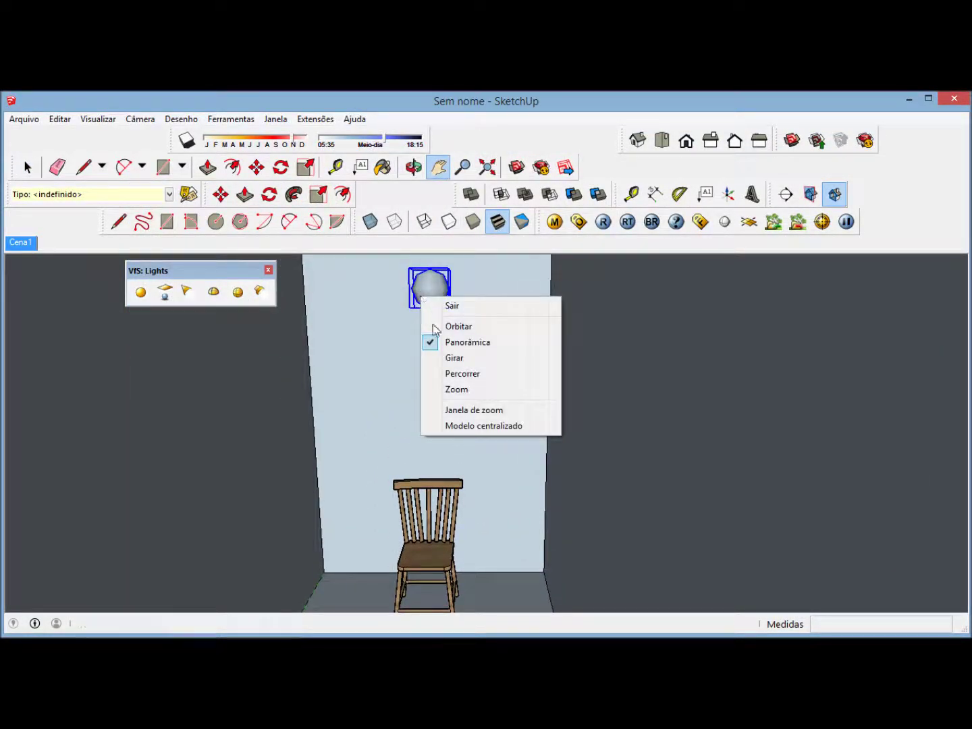
{"action": "left_click", "coordinate": [34, 172]}
{"action": "left_click", "coordinate": [29, 167]}
{"action": "right_click", "coordinate": [428, 298]}
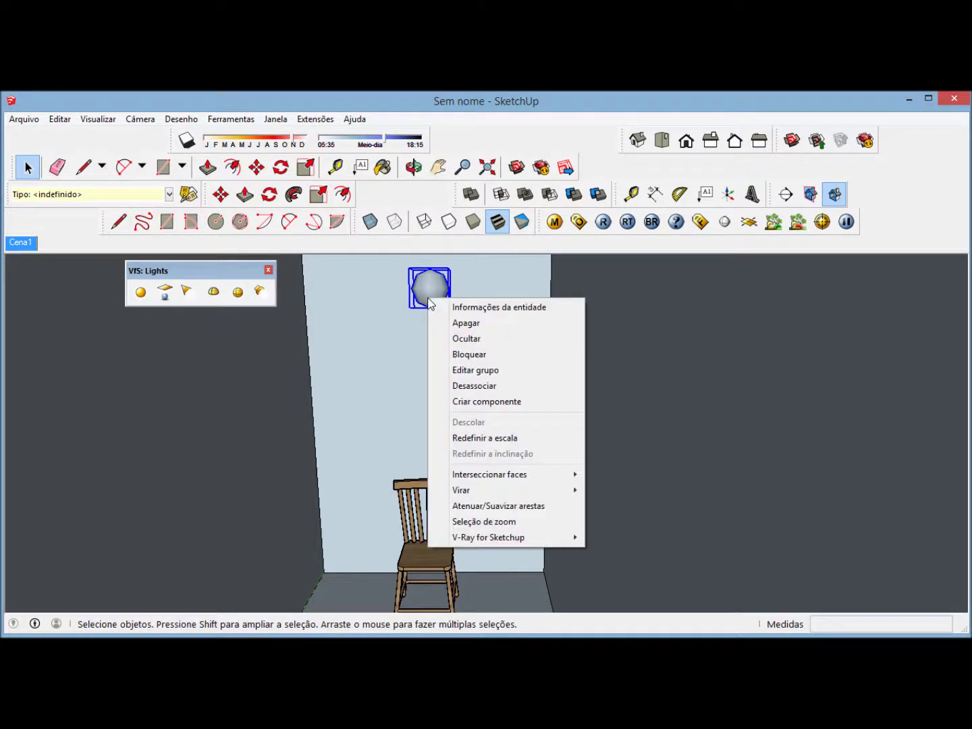
{"action": "mouse_move", "coordinate": [568, 535]}
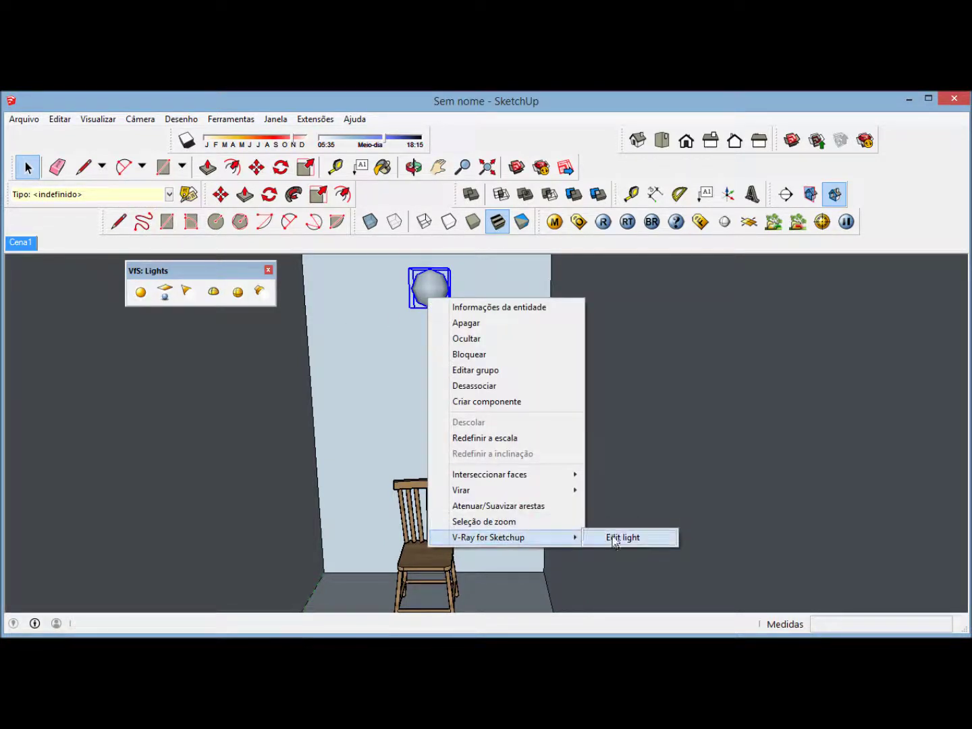
{"action": "left_click", "coordinate": [616, 538]}
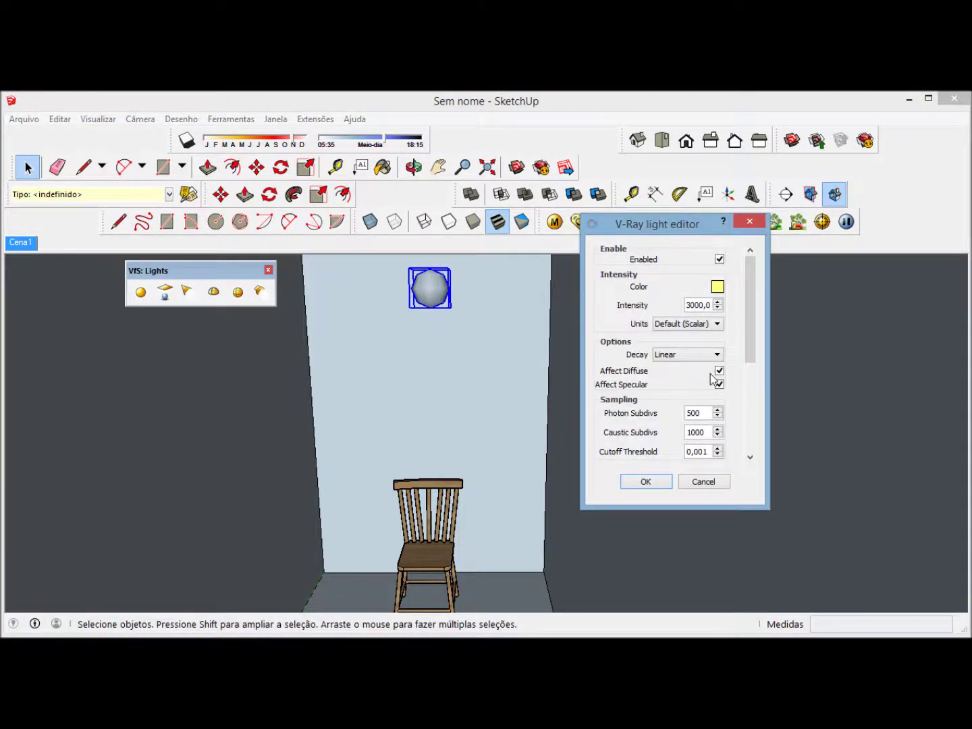
{"action": "left_click", "coordinate": [712, 358]}
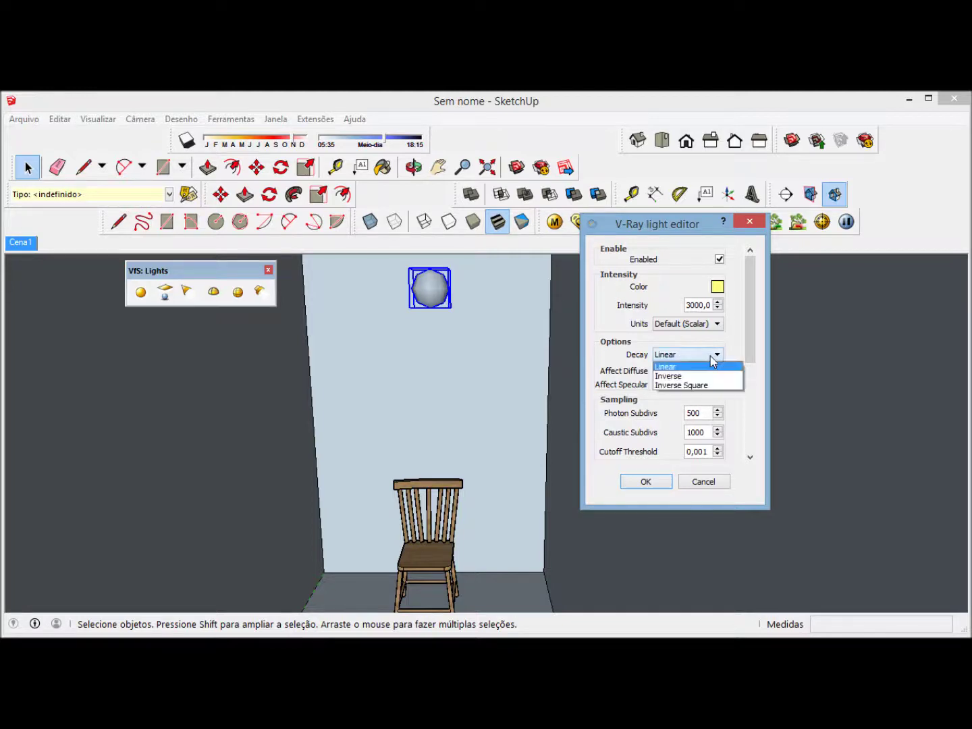
{"action": "left_click", "coordinate": [698, 385]}
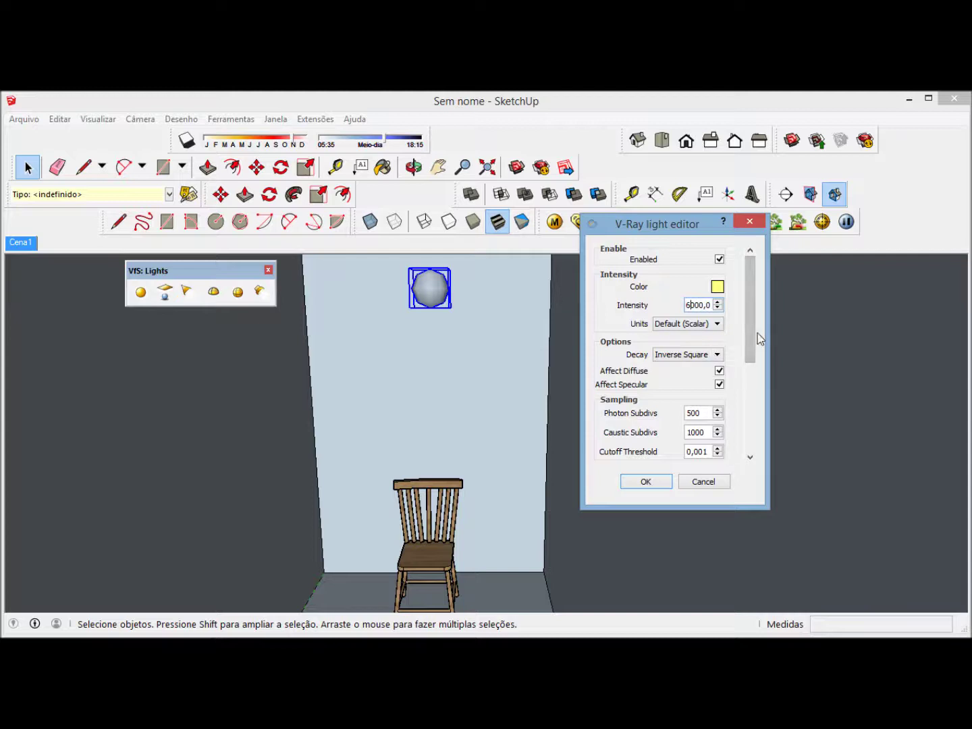
{"action": "left_click_drag", "start_coordinate": [748, 339], "coordinate": [752, 434]}
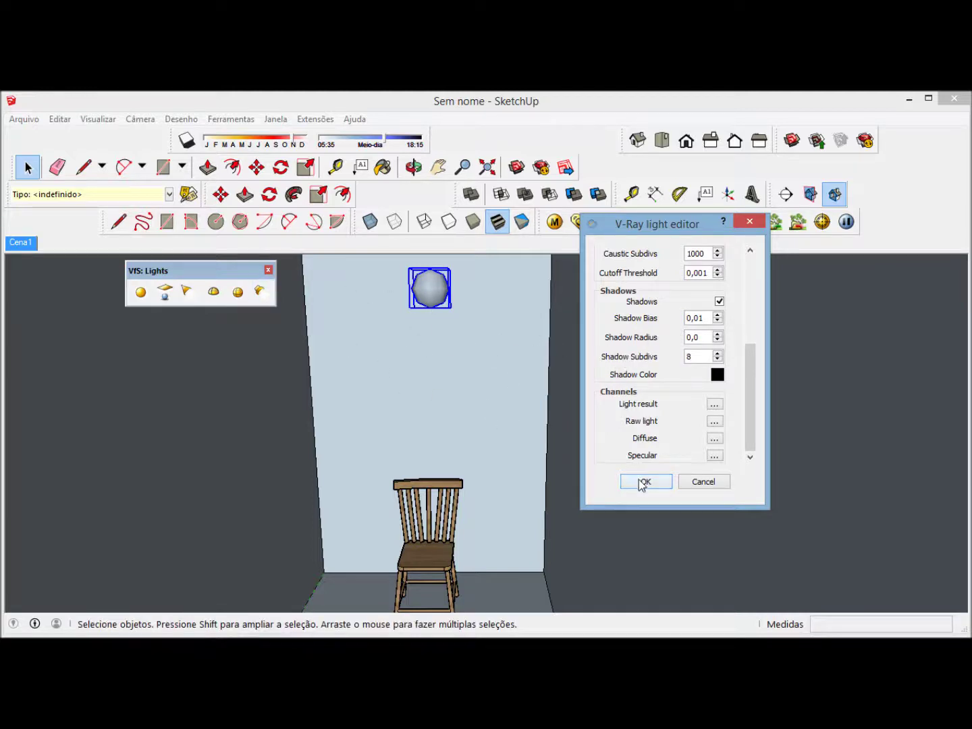
{"action": "left_click", "coordinate": [663, 482]}
Step: Render the chair from a slightly raised view with the inverse-square light, then close the frame buffer and progress windows
{"action": "middle_click_drag", "start_coordinate": [506, 386], "coordinate": [472, 378]}
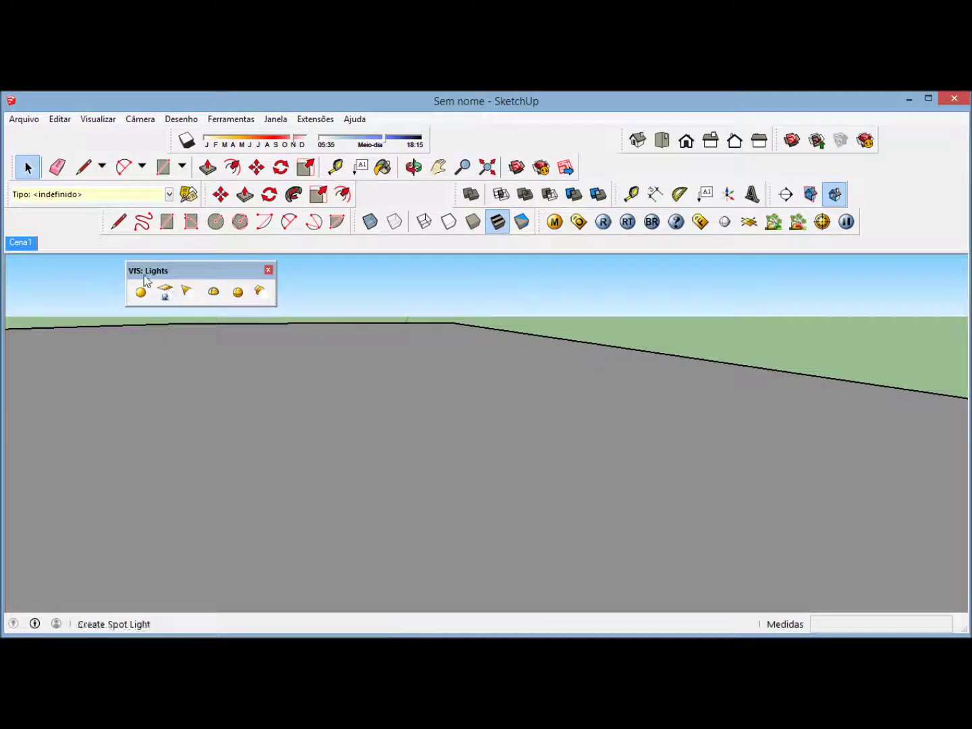
{"action": "left_click", "coordinate": [21, 243]}
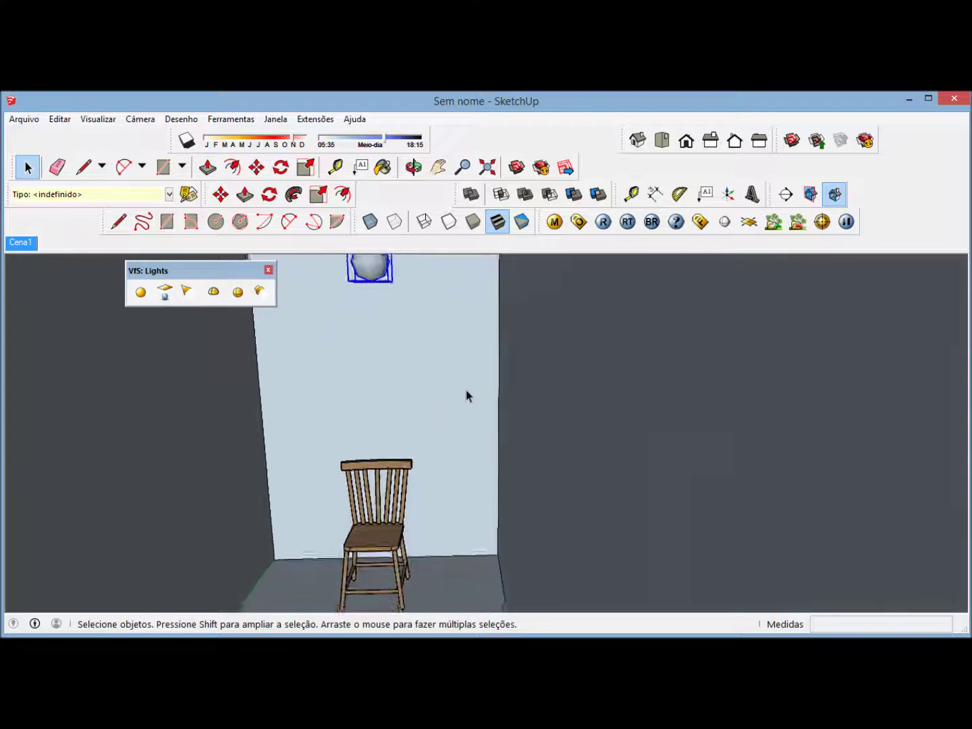
{"action": "left_click", "coordinate": [439, 170]}
{"action": "left_click_drag", "start_coordinate": [428, 354], "coordinate": [443, 316]}
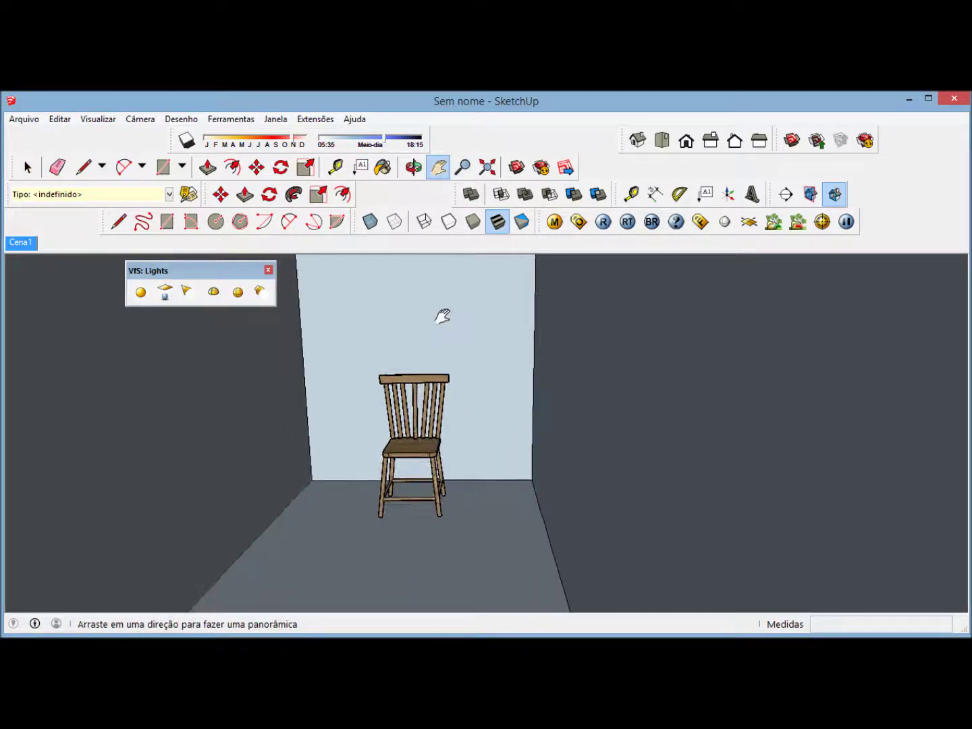
{"action": "key", "text": "o"}
{"action": "left_click_drag", "start_coordinate": [442, 379], "coordinate": [443, 410]}
{"action": "key", "text": "h"}
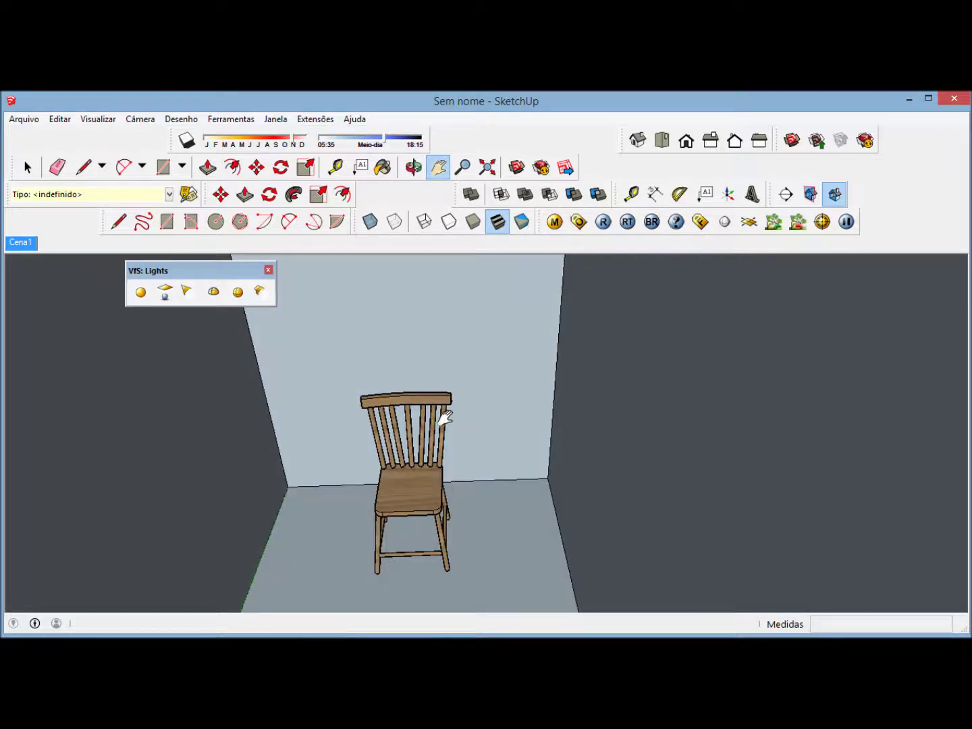
{"action": "left_click", "coordinate": [268, 271]}
{"action": "left_click", "coordinate": [598, 229]}
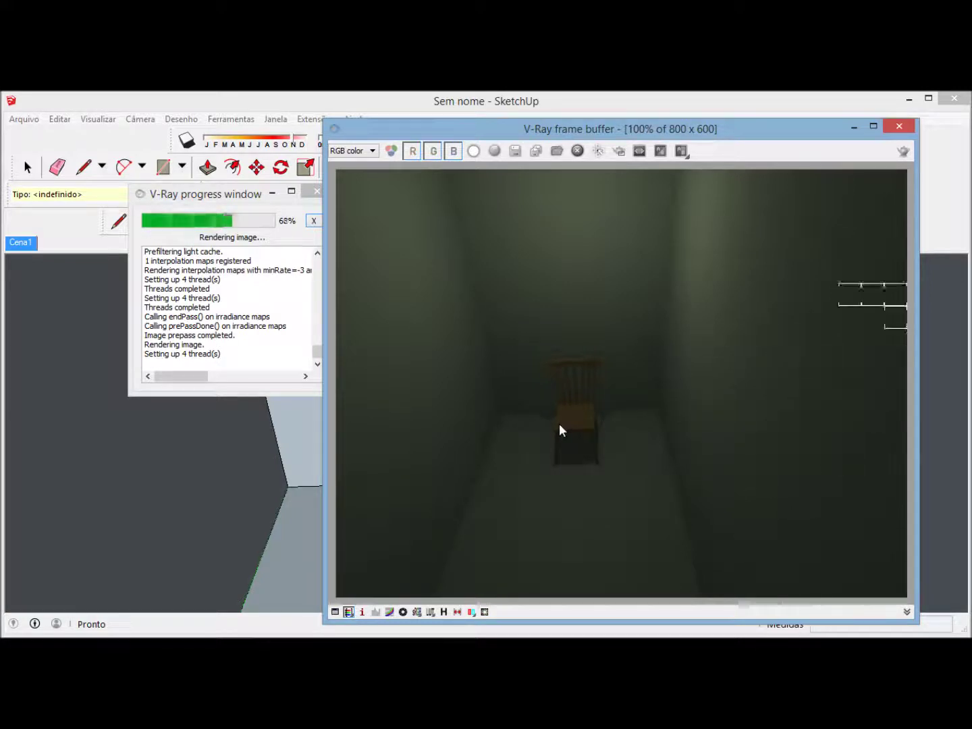
{"action": "left_click", "coordinate": [899, 126]}
{"action": "left_click", "coordinate": [316, 194]}
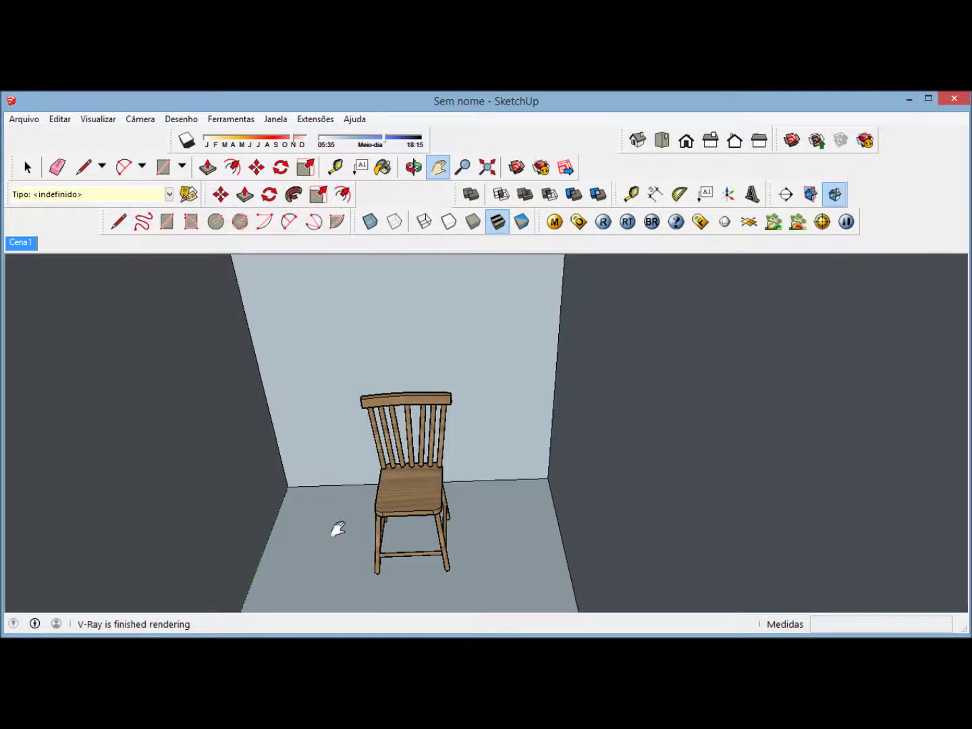
Step: Render a closer, angled view of the chair to show its shadow, then close the frame buffer and progress windows
{"action": "scroll", "coordinate": [337, 529], "scroll_direction": "up", "scroll_amount": 1}
{"action": "scroll", "coordinate": [349, 507], "scroll_direction": "up", "scroll_amount": 2}
{"action": "scroll", "coordinate": [366, 476], "scroll_direction": "up", "scroll_amount": 1}
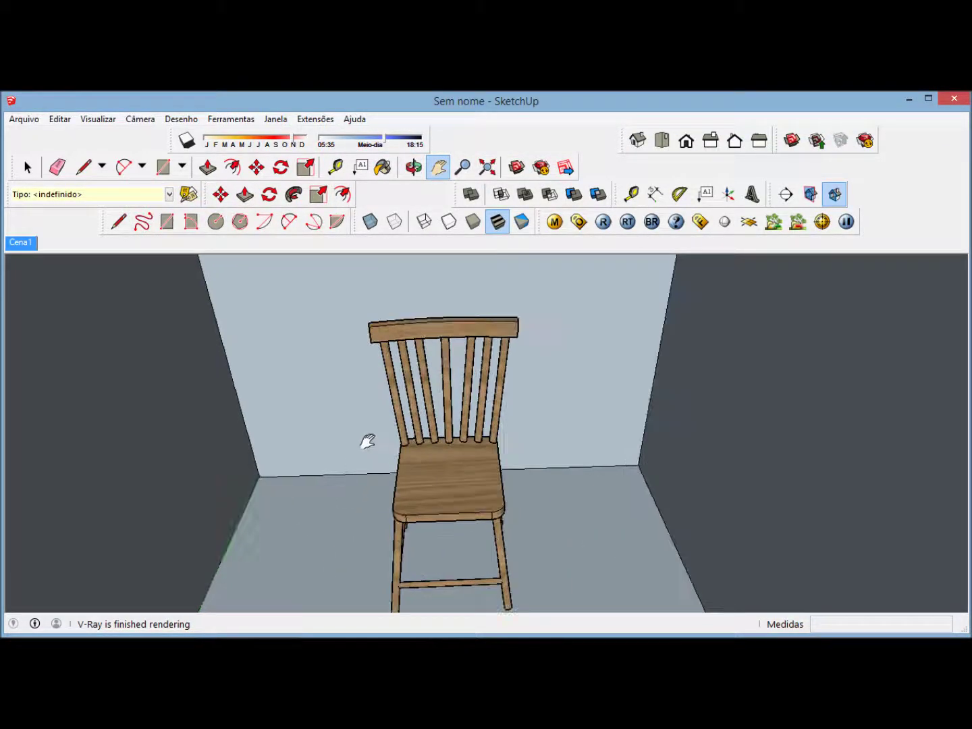
{"action": "scroll", "coordinate": [367, 442], "scroll_direction": "down", "scroll_amount": 2}
{"action": "middle_click_drag", "start_coordinate": [378, 443], "coordinate": [429, 434]}
{"action": "left_click_drag", "start_coordinate": [429, 434], "coordinate": [468, 402]}
{"action": "middle_click_drag", "start_coordinate": [468, 402], "coordinate": [452, 416]}
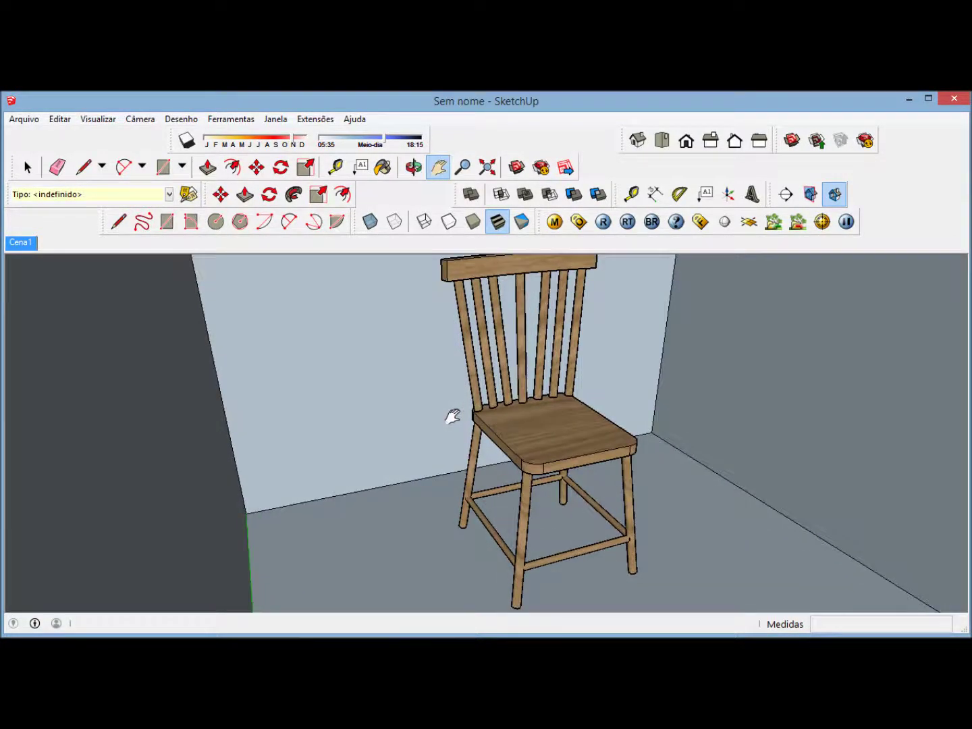
{"action": "left_click", "coordinate": [603, 223]}
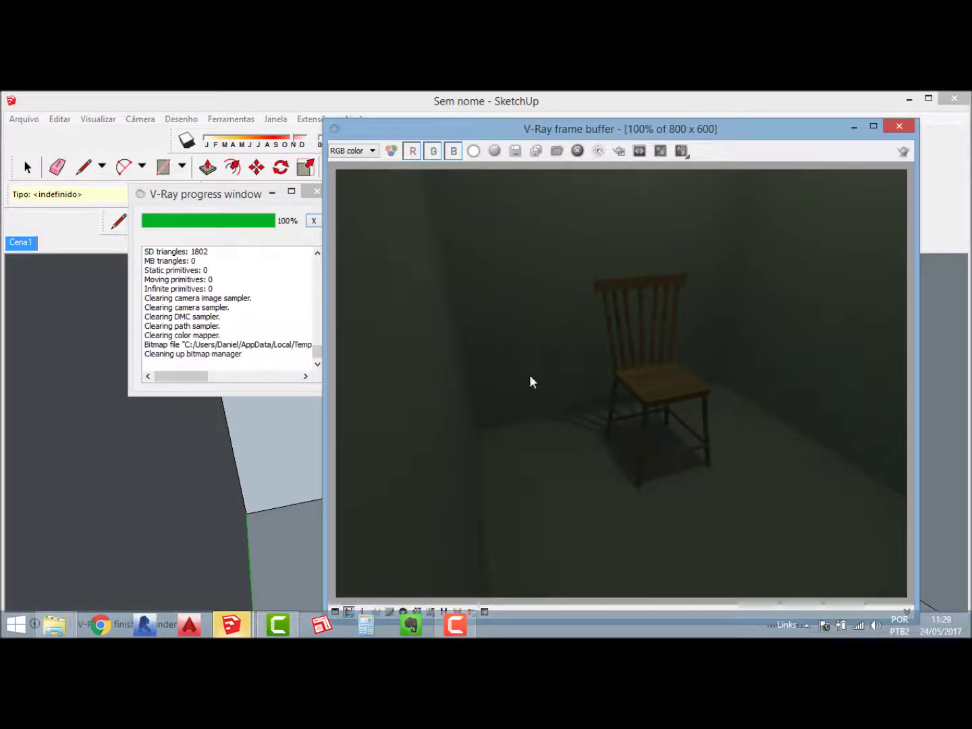
{"action": "left_click", "coordinate": [899, 127]}
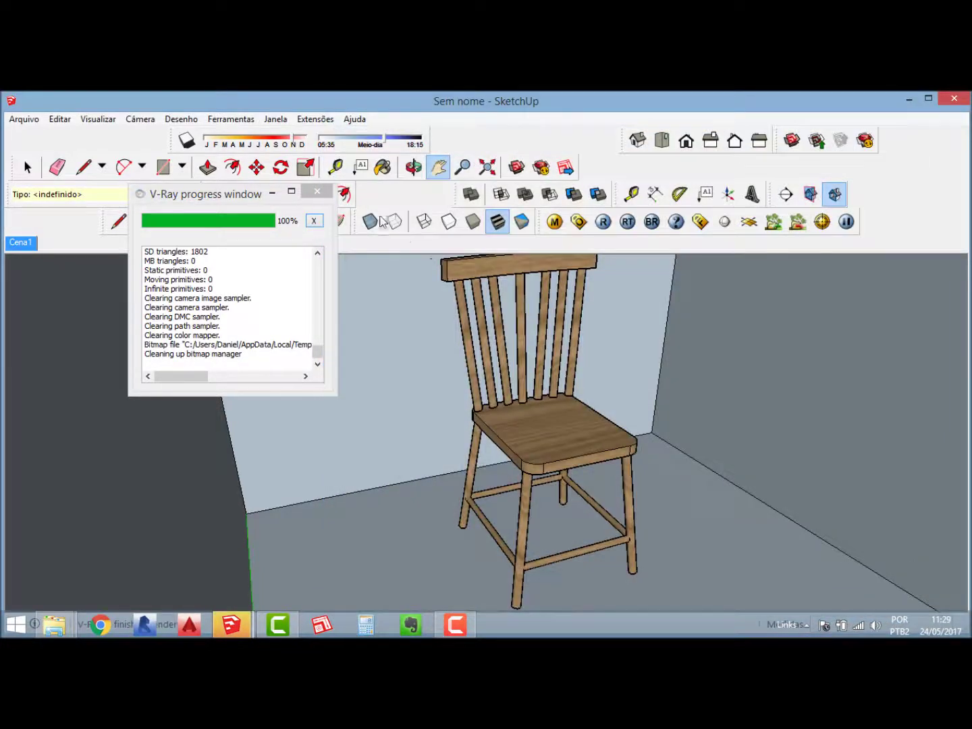
{"action": "left_click", "coordinate": [316, 191]}
Step: Edit the omni light, keeping Shadows enabled and setting Shadow Radius to 3.0 with Shadow Subdivs at 8, and apply the changes
{"action": "left_click_drag", "start_coordinate": [537, 305], "coordinate": [532, 418]}
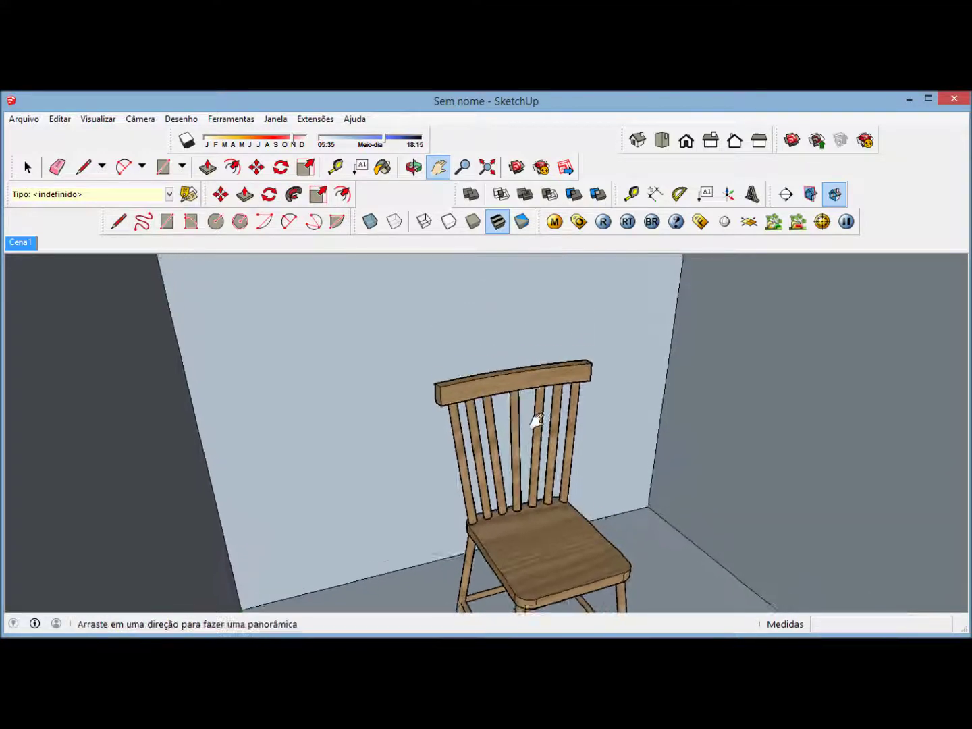
{"action": "middle_click_drag", "start_coordinate": [590, 423], "coordinate": [571, 503]}
{"action": "scroll", "coordinate": [570, 503], "scroll_direction": "down", "scroll_amount": 4}
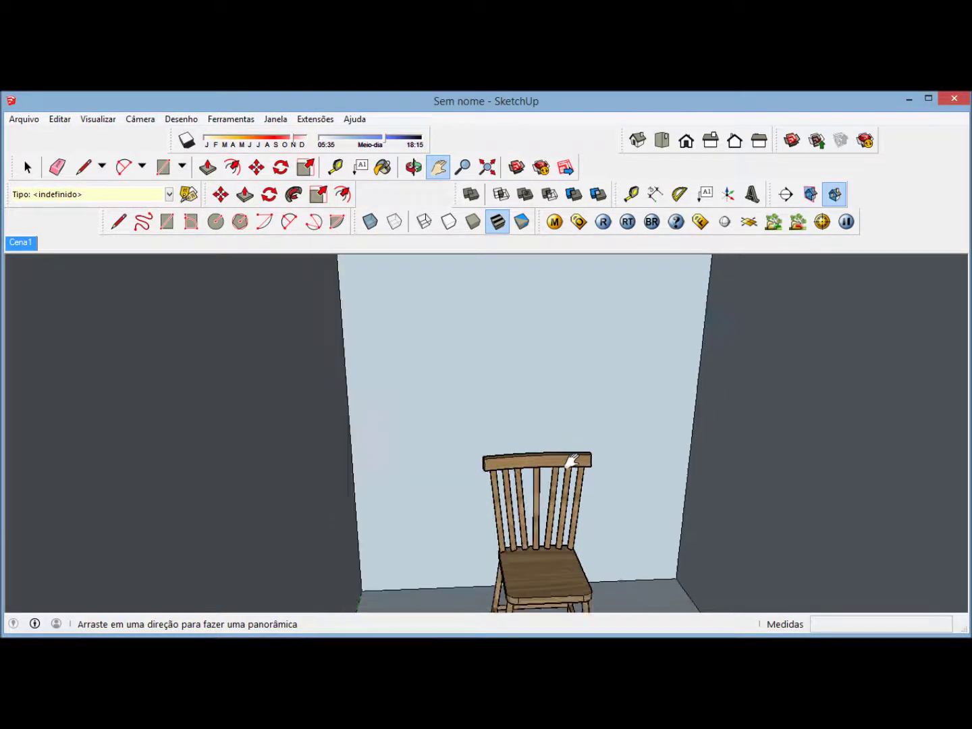
{"action": "left_click_drag", "start_coordinate": [578, 484], "coordinate": [539, 496]}
{"action": "left_click", "coordinate": [24, 169]}
{"action": "right_click", "coordinate": [544, 317]}
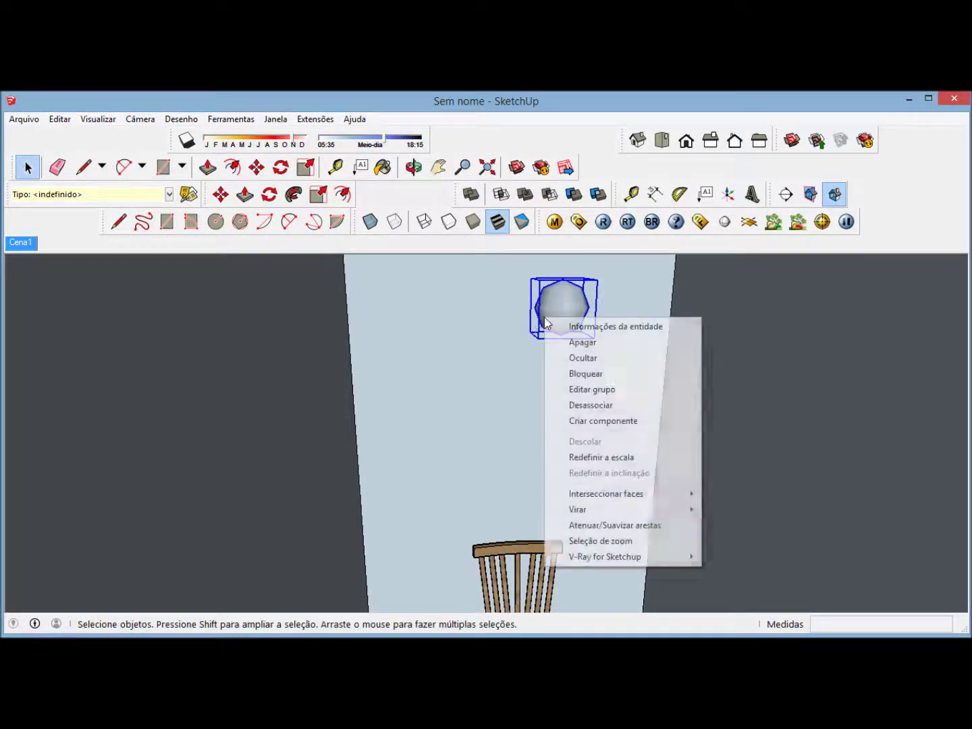
{"action": "mouse_move", "coordinate": [622, 560]}
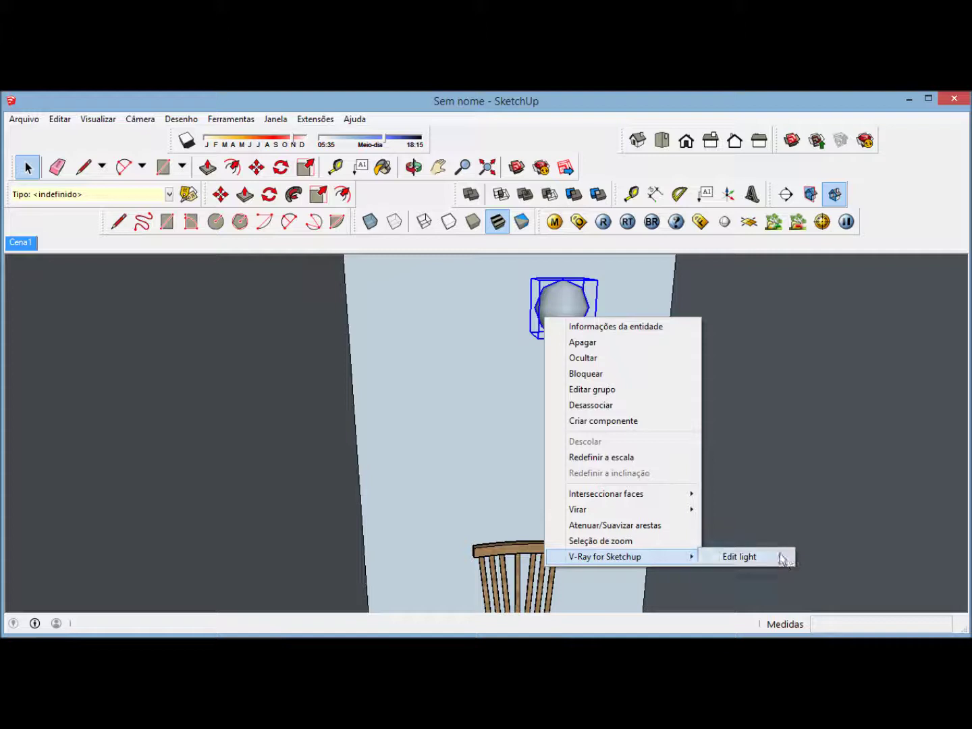
{"action": "left_click", "coordinate": [783, 558]}
{"action": "left_click_drag", "start_coordinate": [748, 354], "coordinate": [750, 447]}
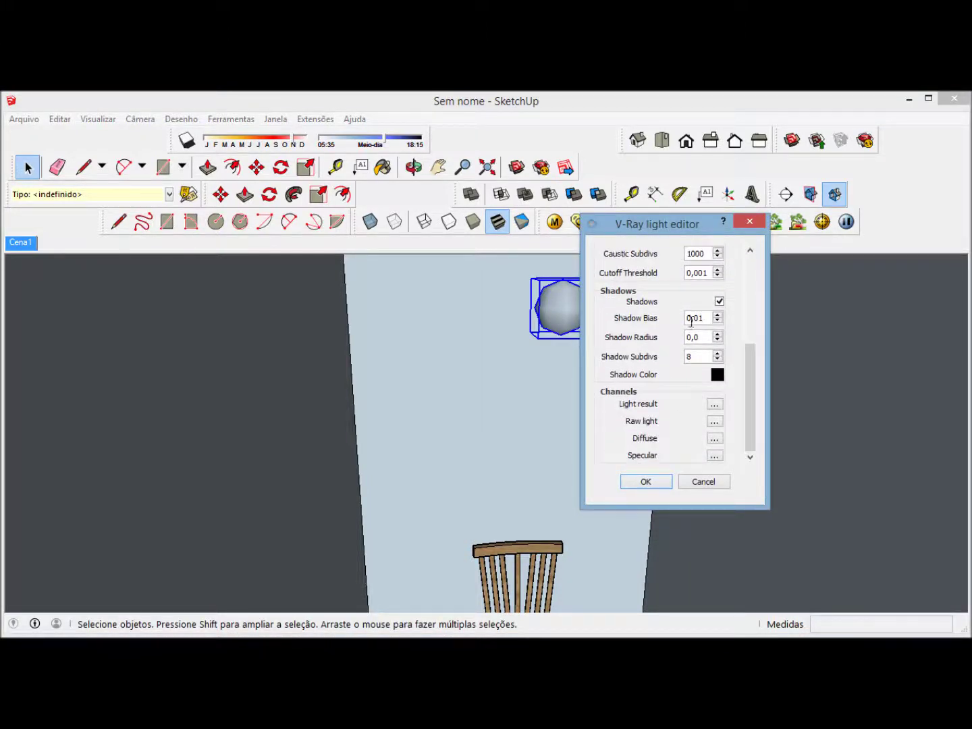
{"action": "left_click", "coordinate": [719, 302]}
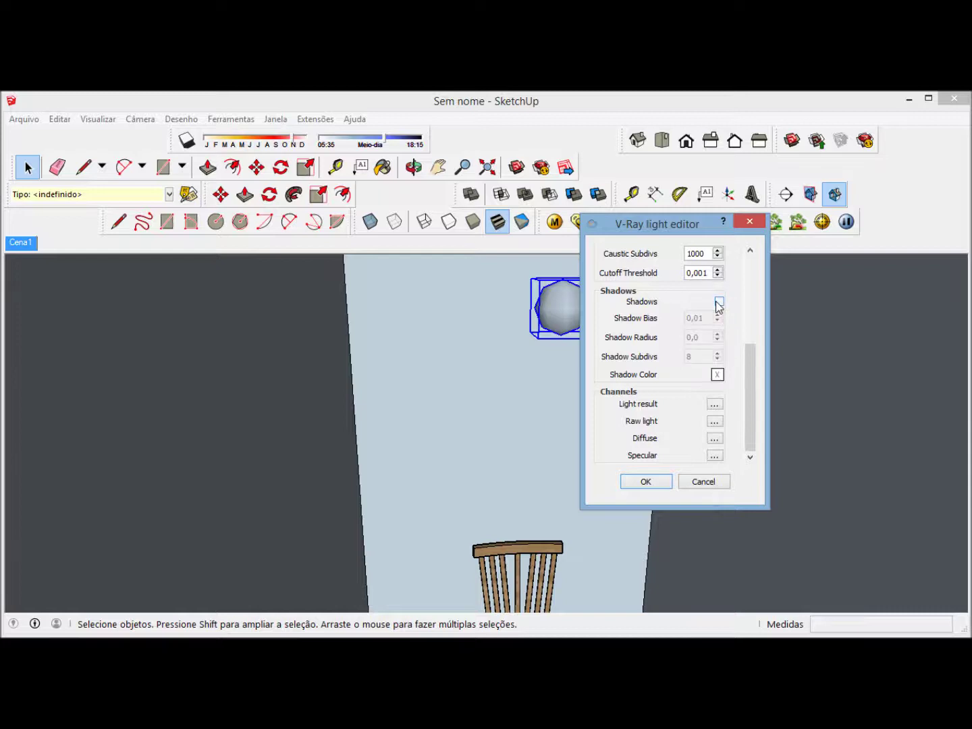
{"action": "left_click", "coordinate": [719, 301]}
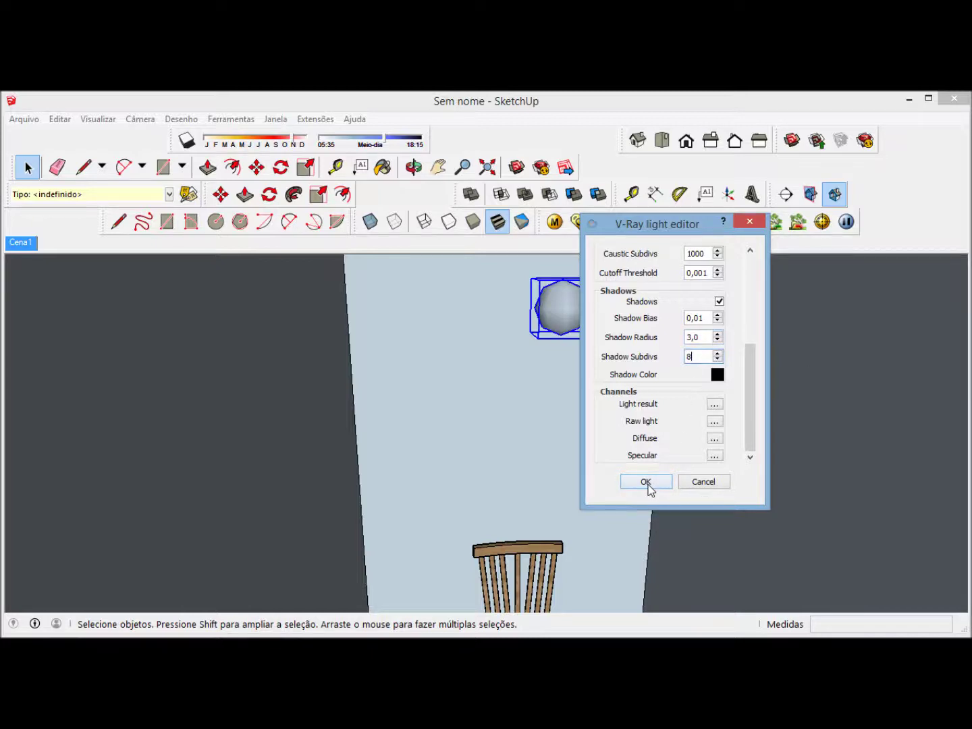
{"action": "left_click", "coordinate": [647, 482]}
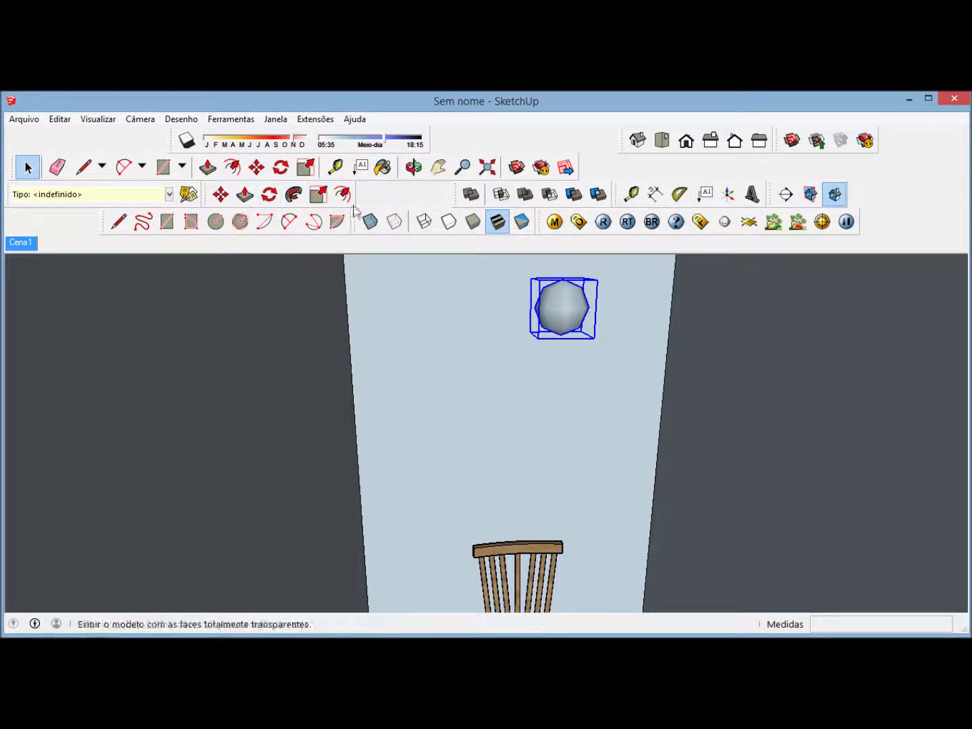
Step: Render the angled close view of the chair with the 3.0 shadow radius, then close the frame buffer
{"action": "middle_click_drag", "start_coordinate": [602, 348], "coordinate": [615, 312]}
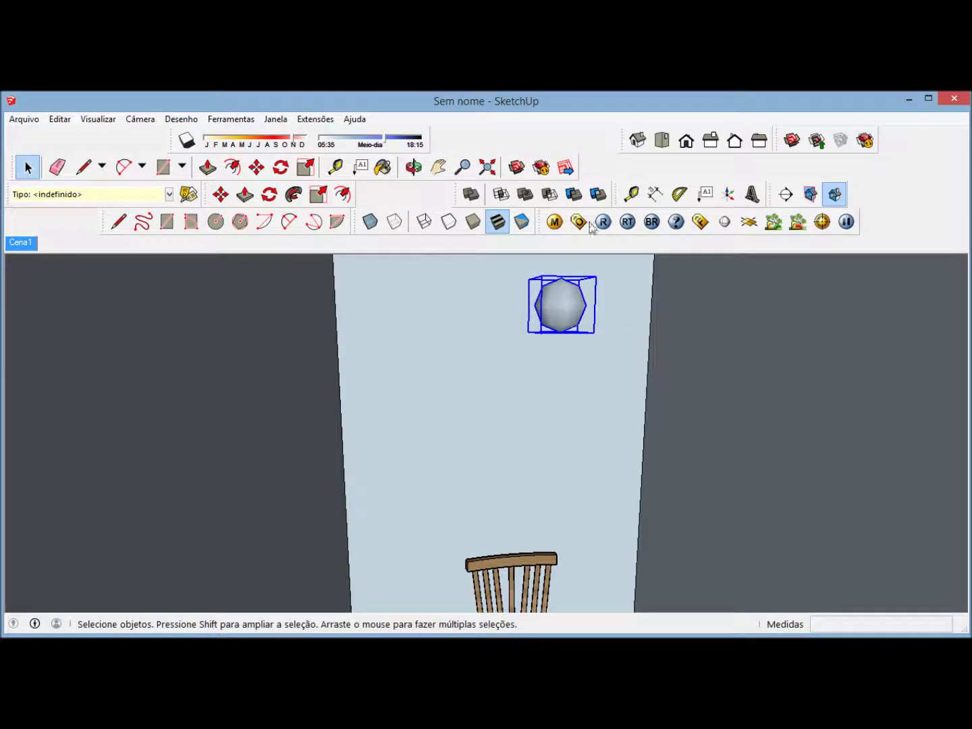
{"action": "left_click", "coordinate": [438, 166]}
{"action": "left_click_drag", "start_coordinate": [510, 467], "coordinate": [490, 312]}
{"action": "scroll", "coordinate": [473, 520], "scroll_direction": "up", "scroll_amount": 5}
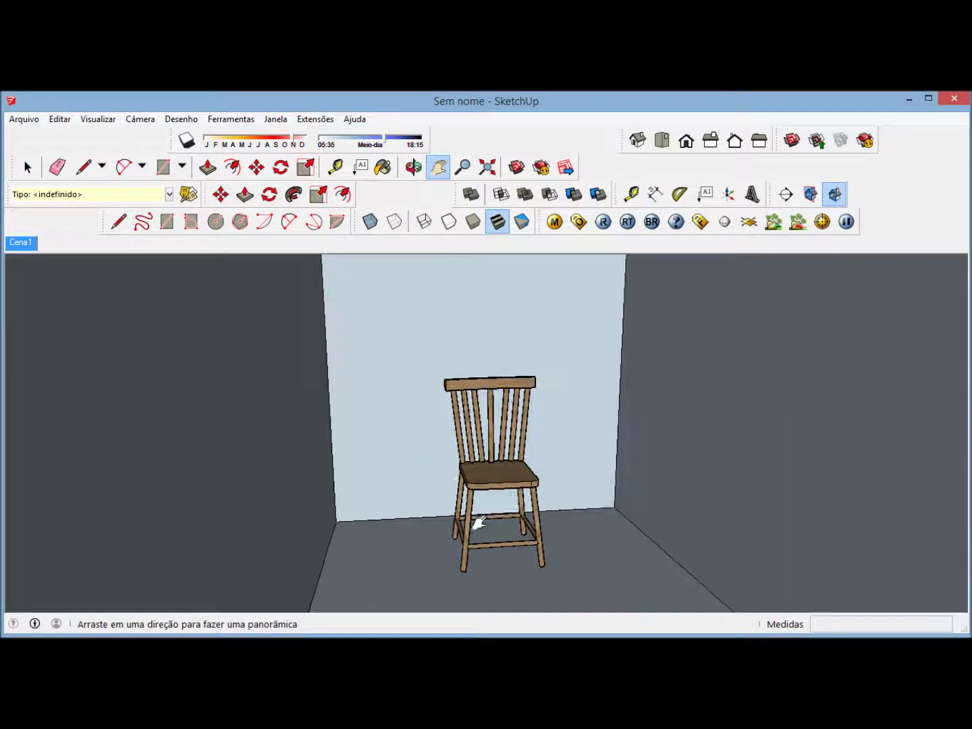
{"action": "middle_click_drag", "start_coordinate": [467, 512], "coordinate": [413, 552]}
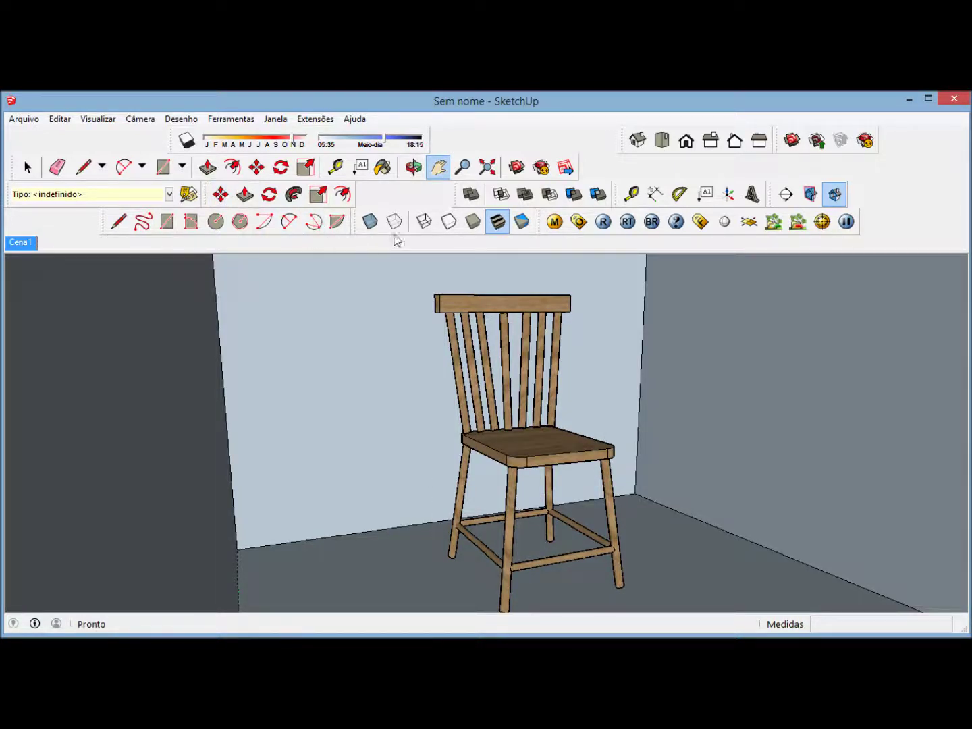
{"action": "left_click", "coordinate": [602, 224]}
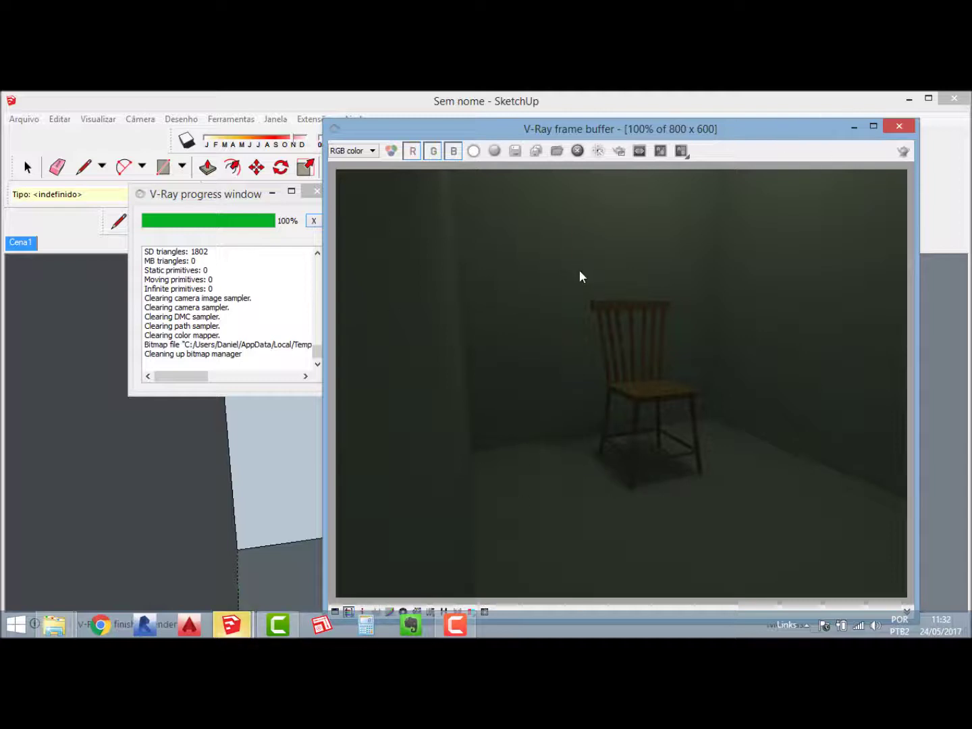
{"action": "left_click", "coordinate": [895, 126]}
Step: From the Cena1 scene, edit the omni light to use 32 Shadow Subdivs with a 3.0 Shadow Radius, and apply the changes
{"action": "scroll", "coordinate": [479, 402], "scroll_direction": "down", "scroll_amount": 5}
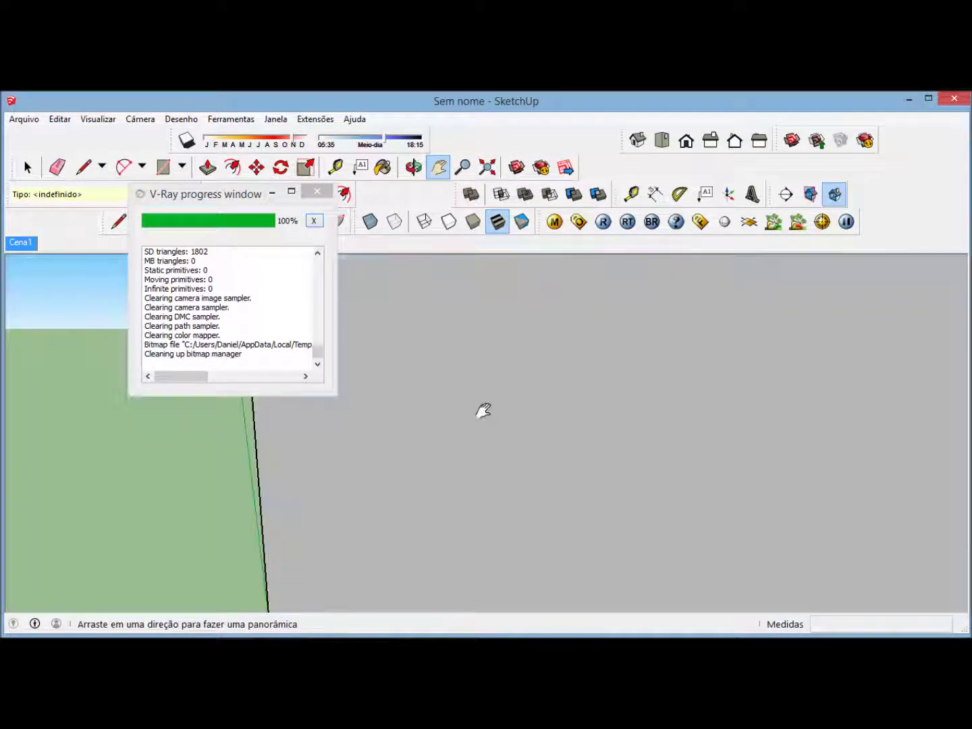
{"action": "left_click_drag", "start_coordinate": [576, 392], "coordinate": [578, 391]}
{"action": "left_click", "coordinate": [30, 244]}
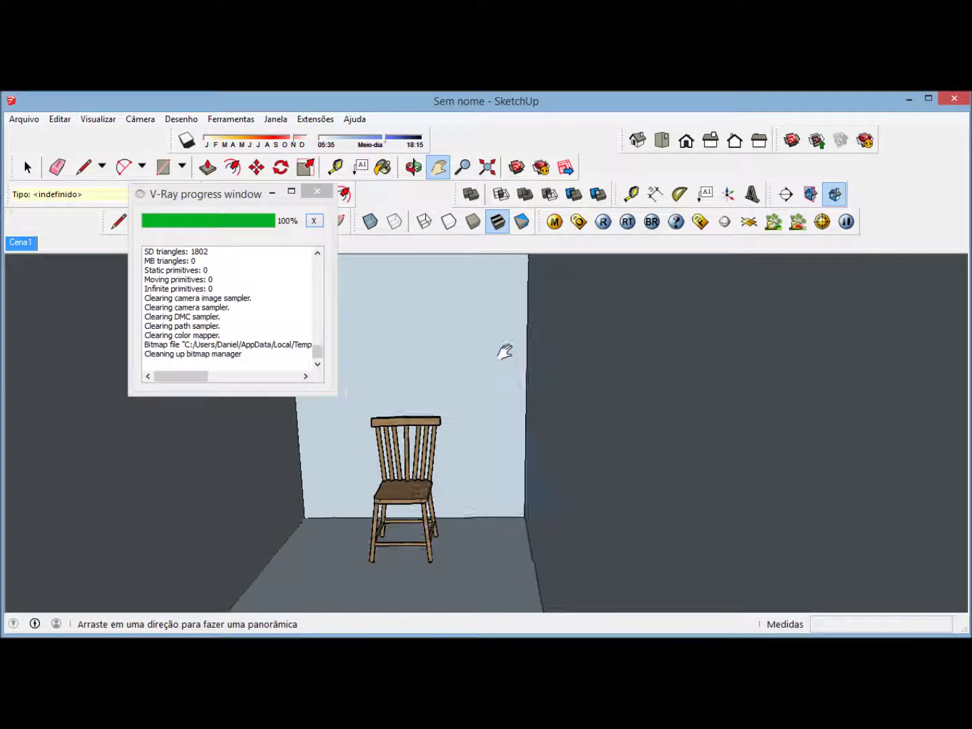
{"action": "left_click_drag", "start_coordinate": [488, 343], "coordinate": [560, 403]}
{"action": "left_click", "coordinate": [320, 204]}
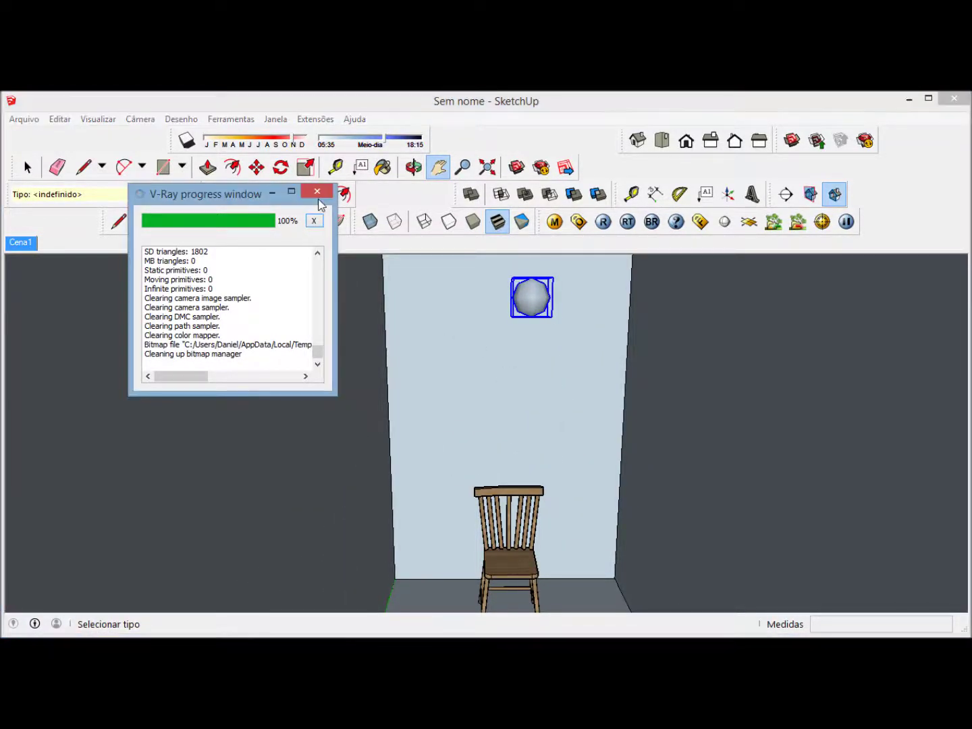
{"action": "left_click", "coordinate": [317, 192]}
{"action": "key", "text": "space"}
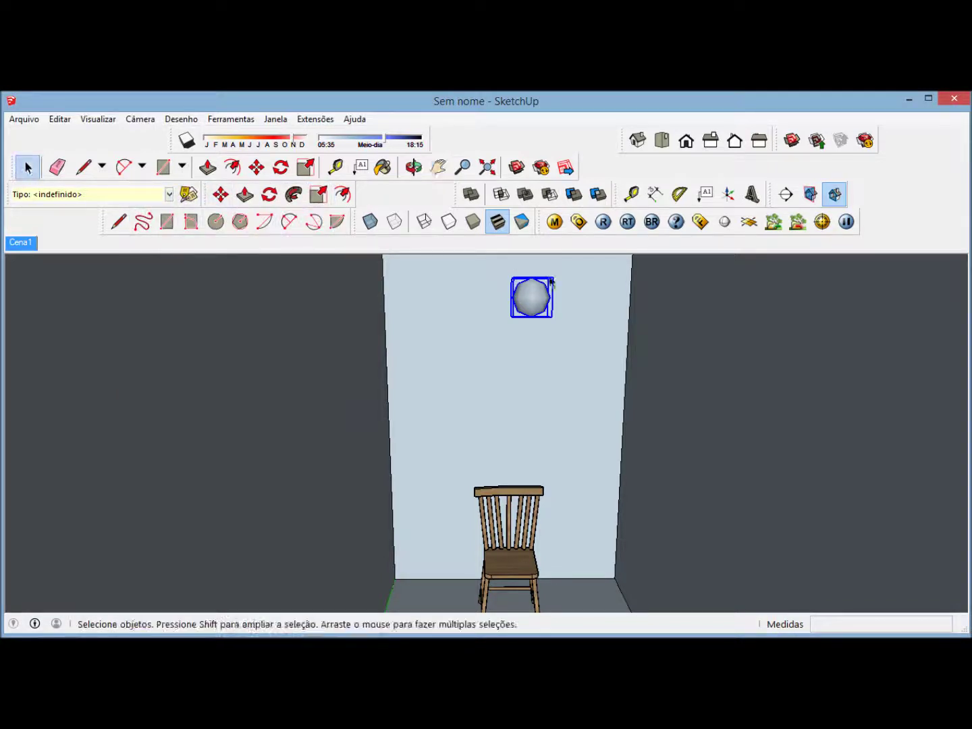
{"action": "right_click", "coordinate": [535, 297]}
{"action": "mouse_move", "coordinate": [586, 537]}
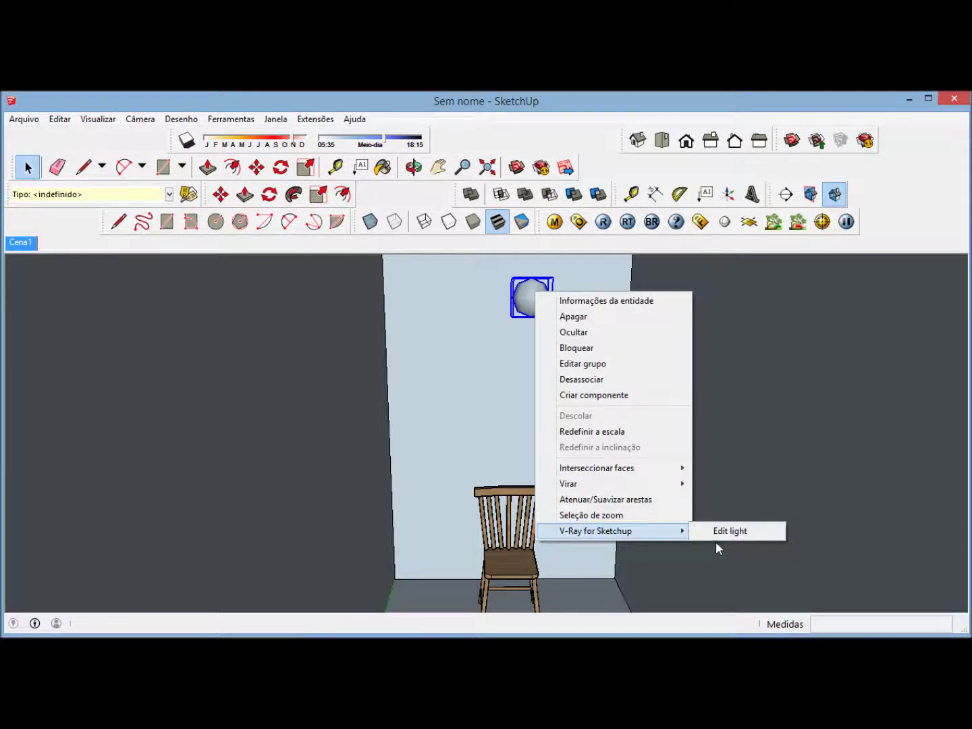
{"action": "left_click", "coordinate": [726, 531]}
{"action": "left_click_drag", "start_coordinate": [749, 325], "coordinate": [764, 437]}
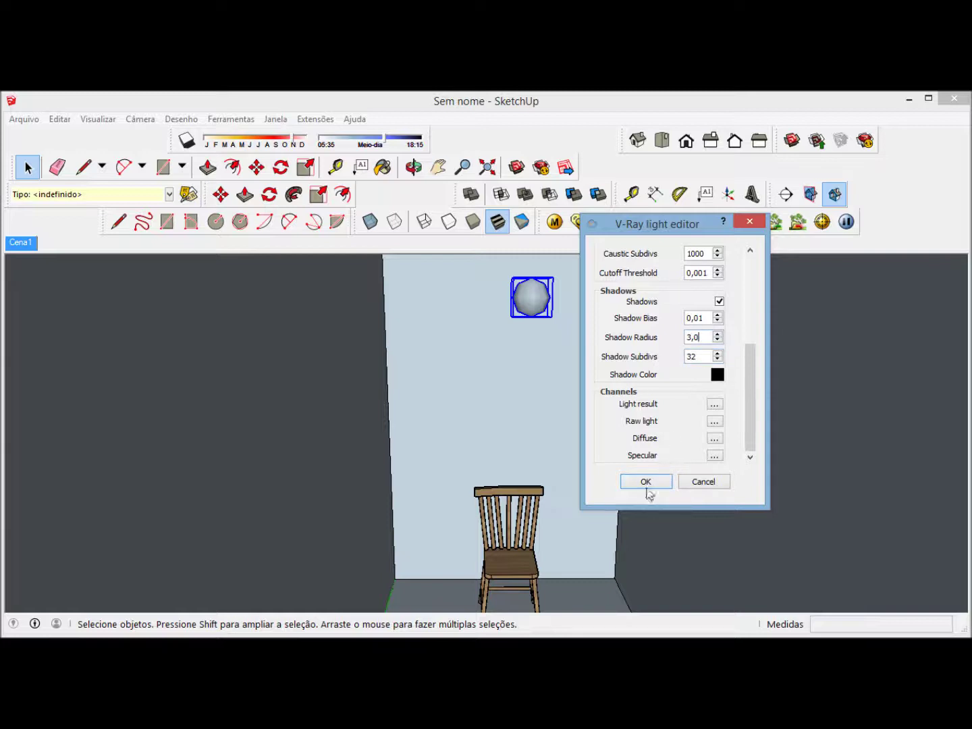
{"action": "left_click", "coordinate": [646, 482]}
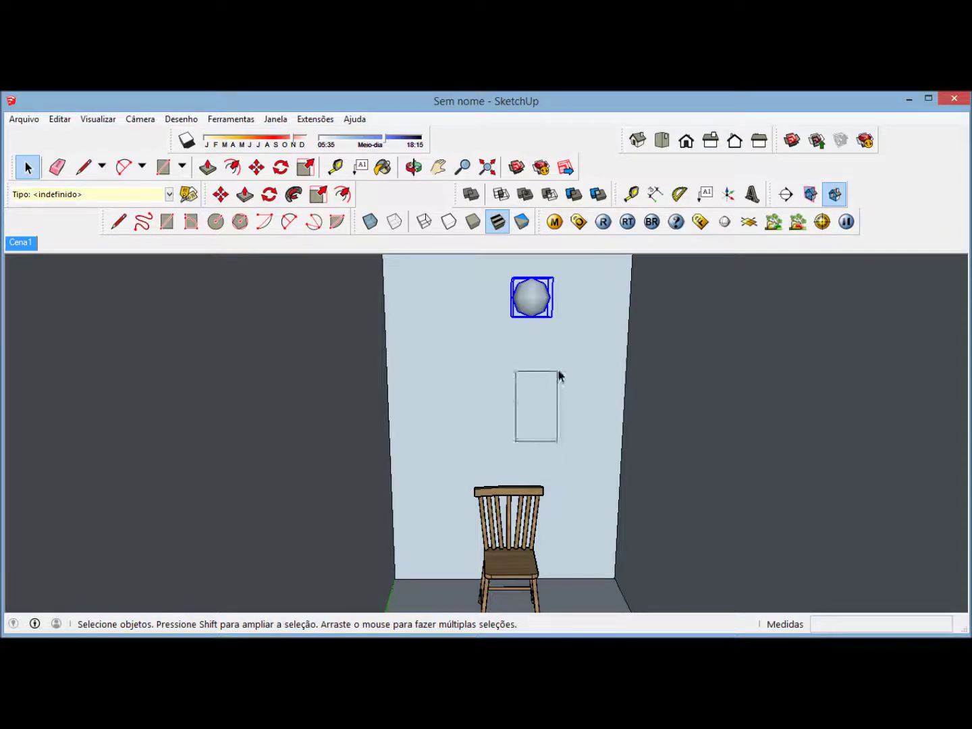
Step: Render a closer, angled view of the chair with its seat, legs and surrounding floor in frame
{"action": "left_click_drag", "start_coordinate": [559, 376], "coordinate": [559, 377]}
{"action": "scroll", "coordinate": [580, 340], "scroll_direction": "up", "scroll_amount": 4}
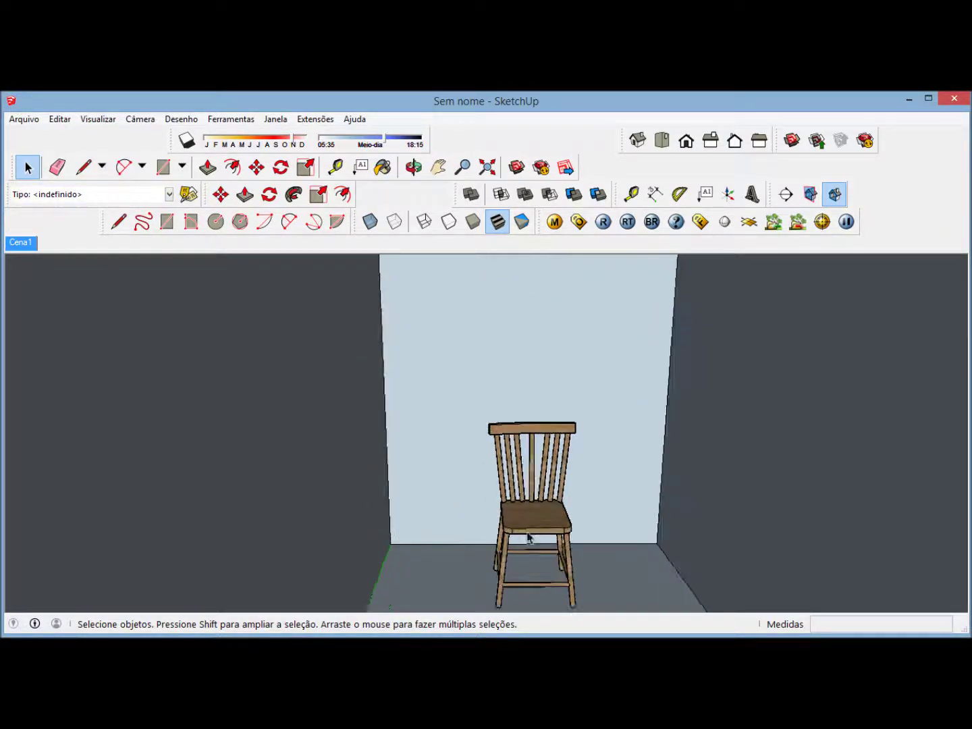
{"action": "scroll", "coordinate": [529, 537], "scroll_direction": "up", "scroll_amount": 3}
{"action": "middle_click_drag", "start_coordinate": [524, 504], "coordinate": [599, 424]}
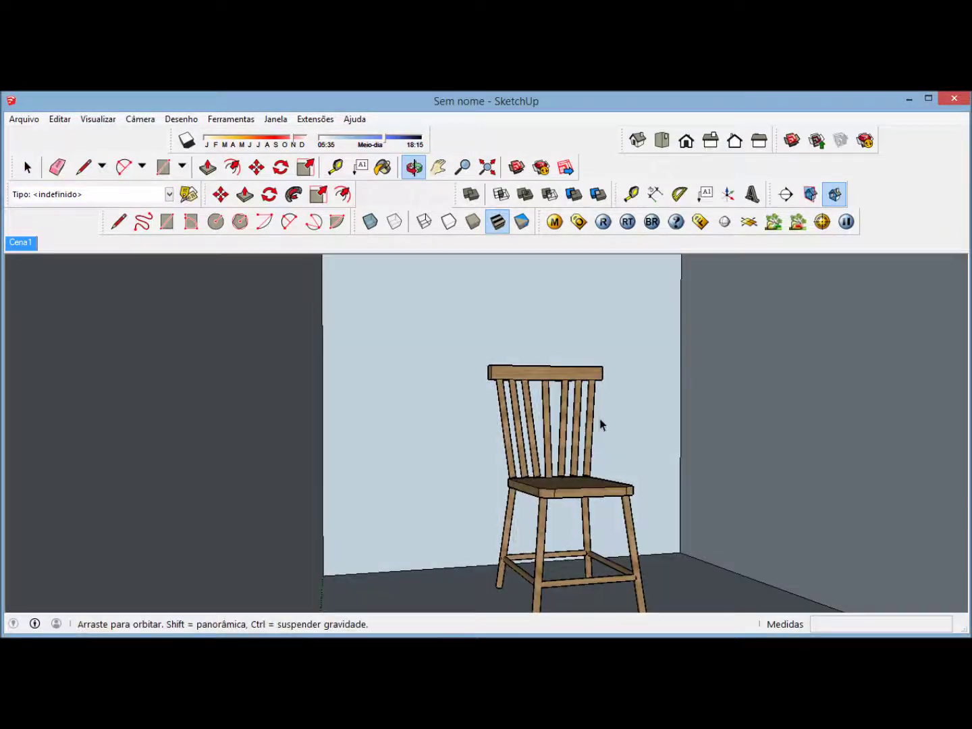
{"action": "scroll", "coordinate": [561, 302], "scroll_direction": "up", "scroll_amount": 6}
{"action": "scroll", "coordinate": [585, 408], "scroll_direction": "up", "scroll_amount": 4}
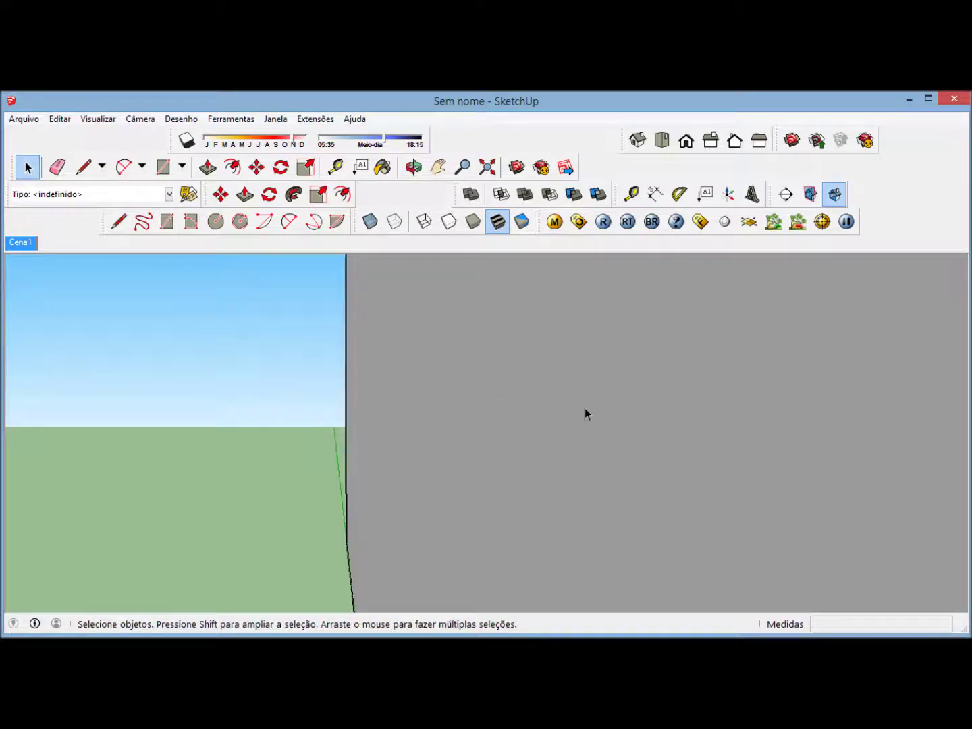
{"action": "scroll", "coordinate": [584, 407], "scroll_direction": "down", "scroll_amount": 10}
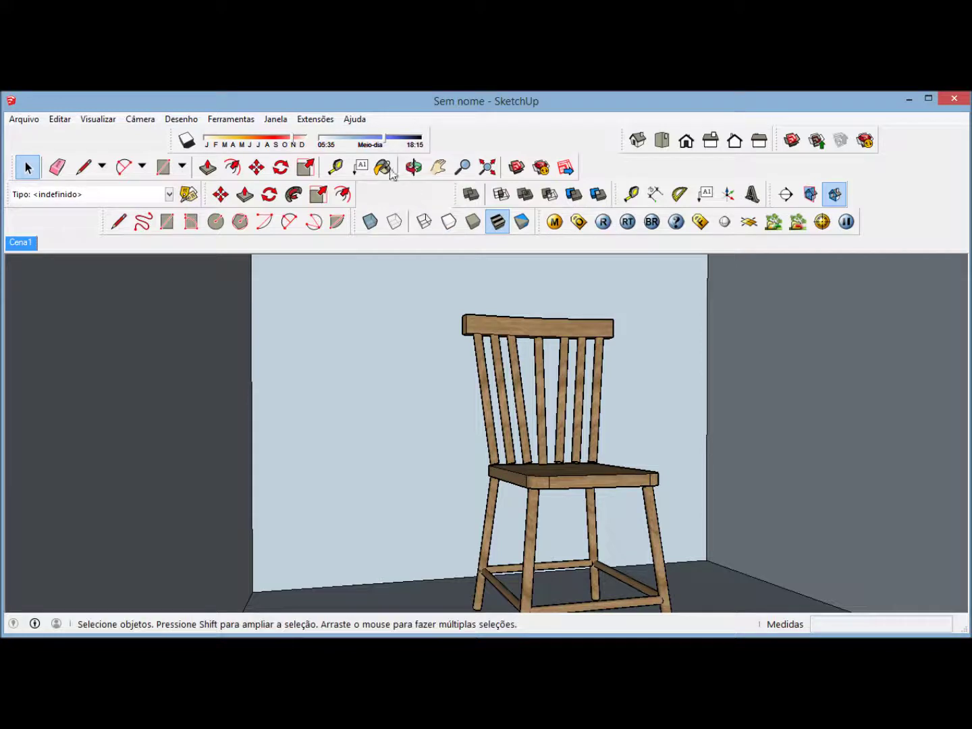
{"action": "left_click", "coordinate": [438, 167]}
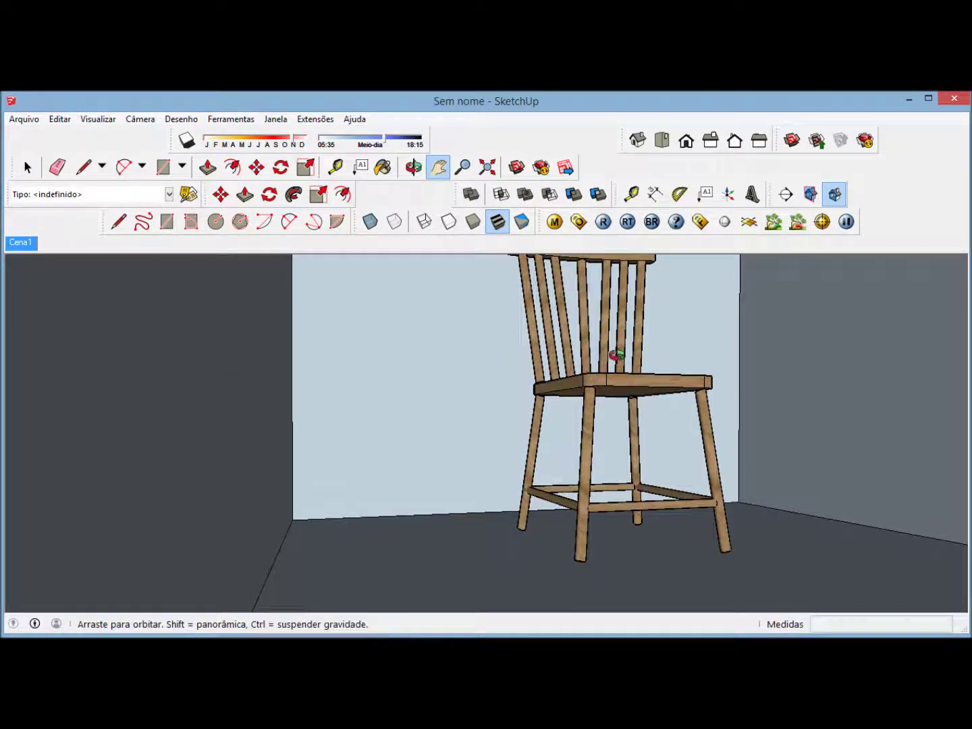
{"action": "middle_click_drag", "start_coordinate": [618, 354], "coordinate": [619, 400]}
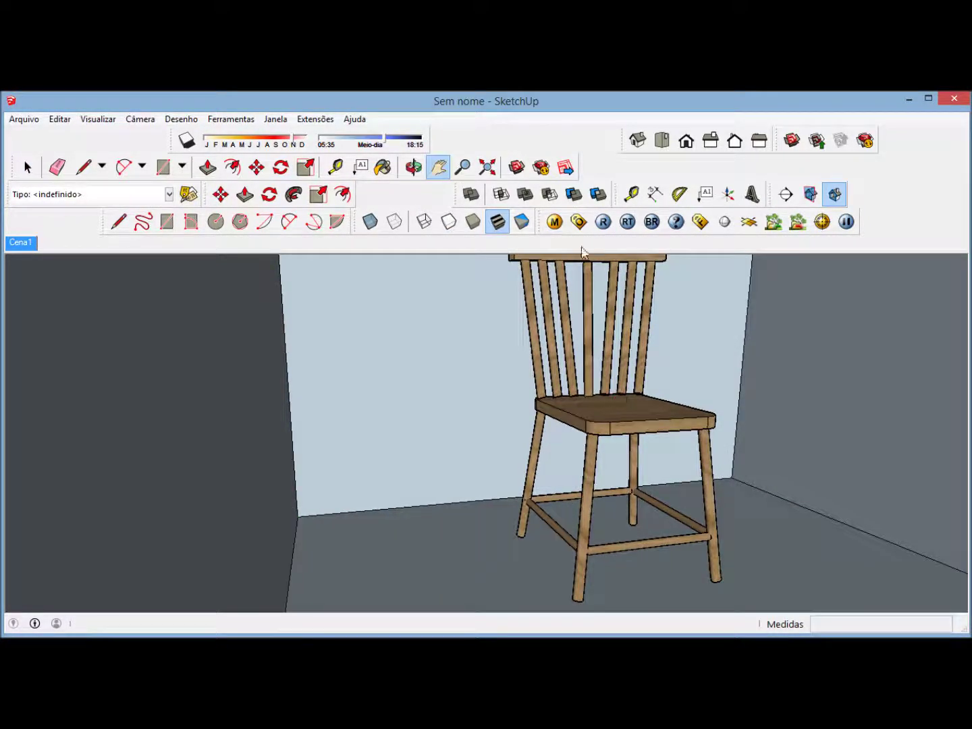
{"action": "left_click", "coordinate": [604, 223]}
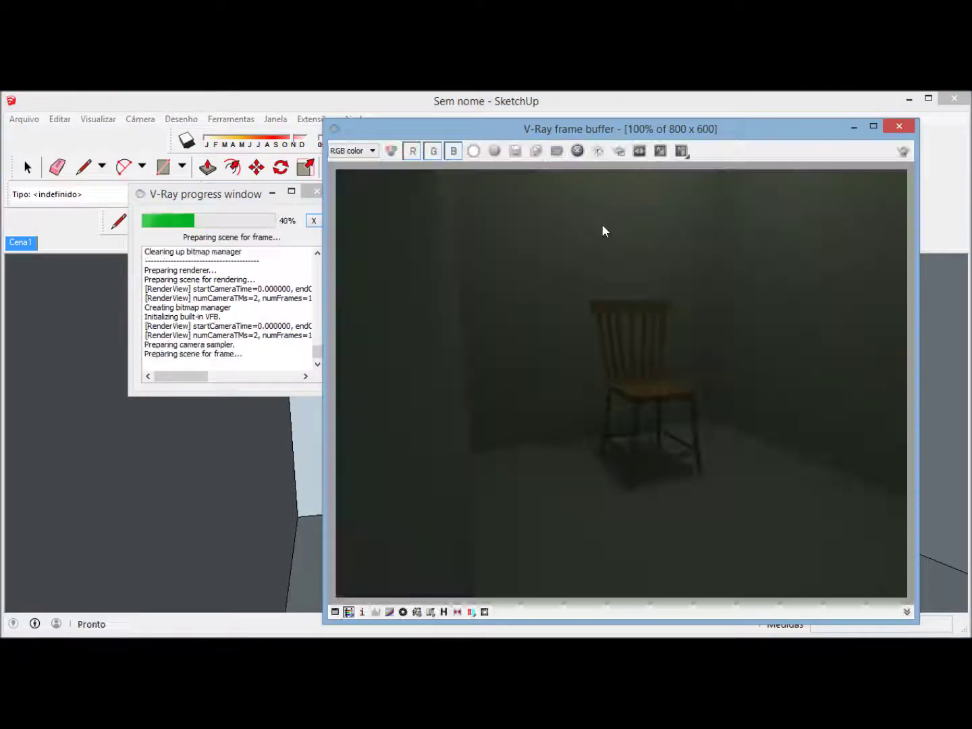